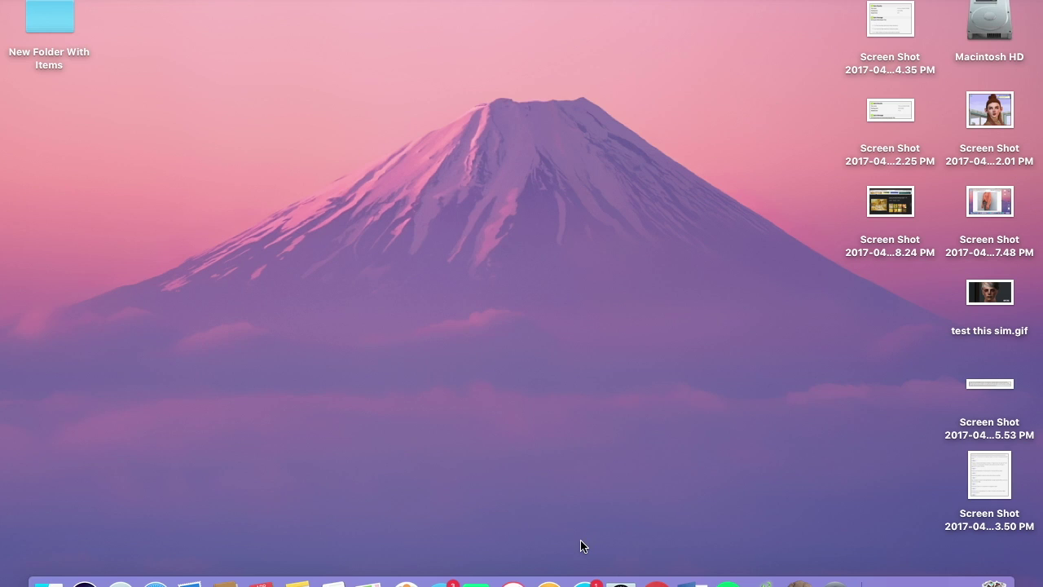
# Switch to Finder, show the Documents folder as icons, and move the Untitled 2 audio file to the Trash.
pyautogui.click(656, 584)
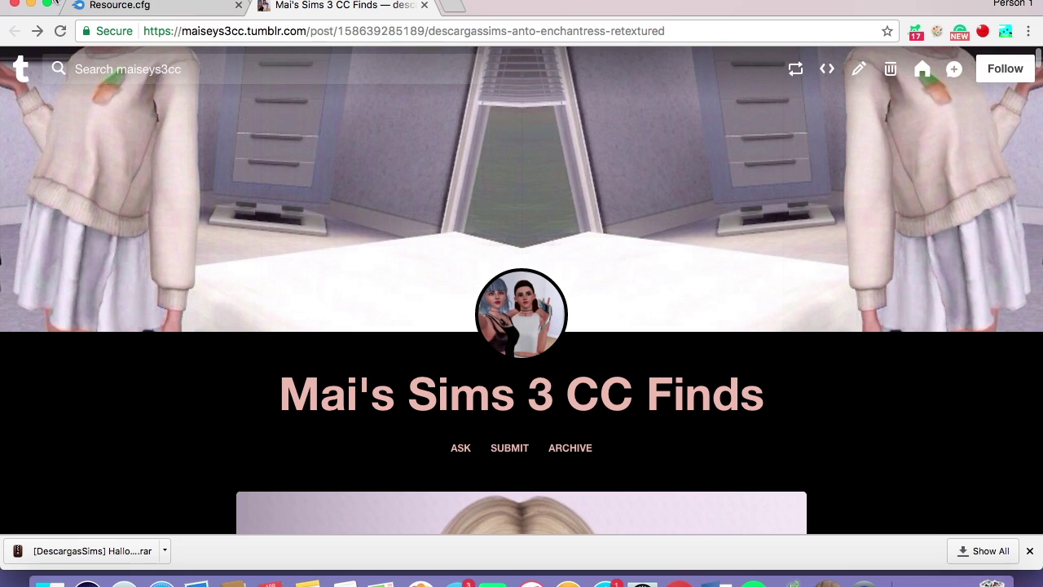
pyautogui.click(31, 5)
pyautogui.click(48, 580)
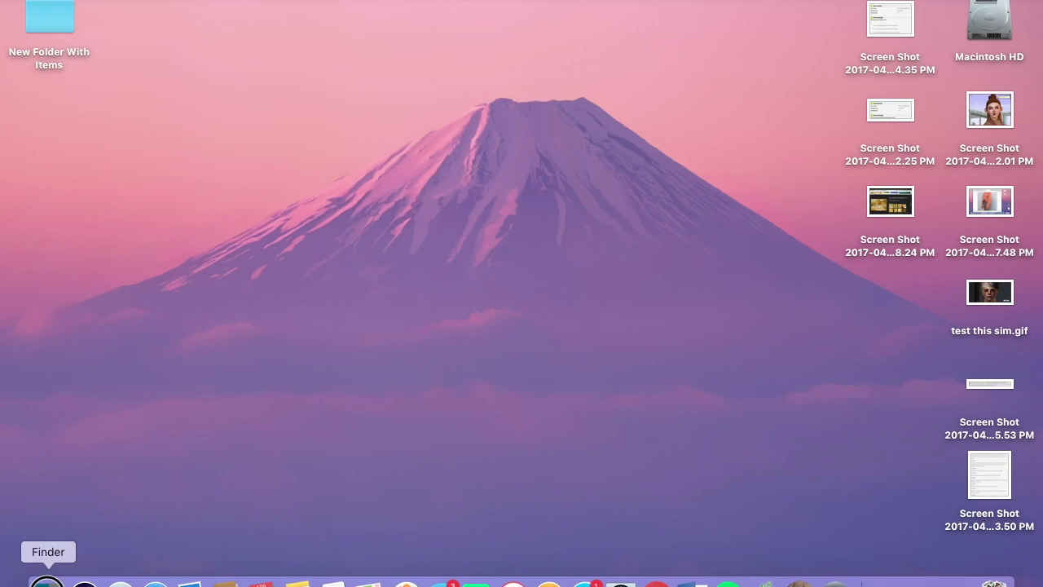
pyautogui.hscroll(-10, 252, 163)
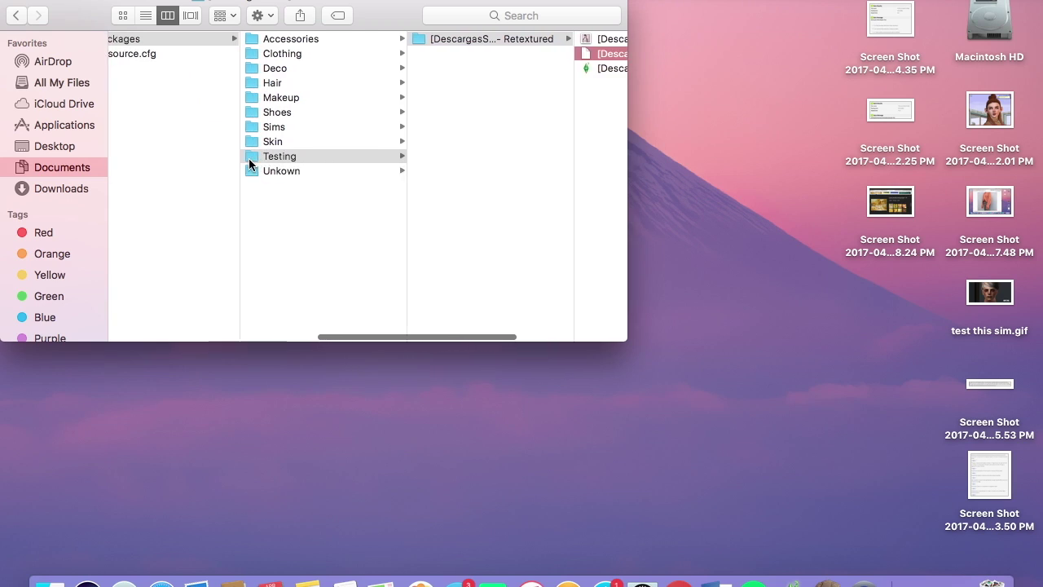
pyautogui.click(122, 14)
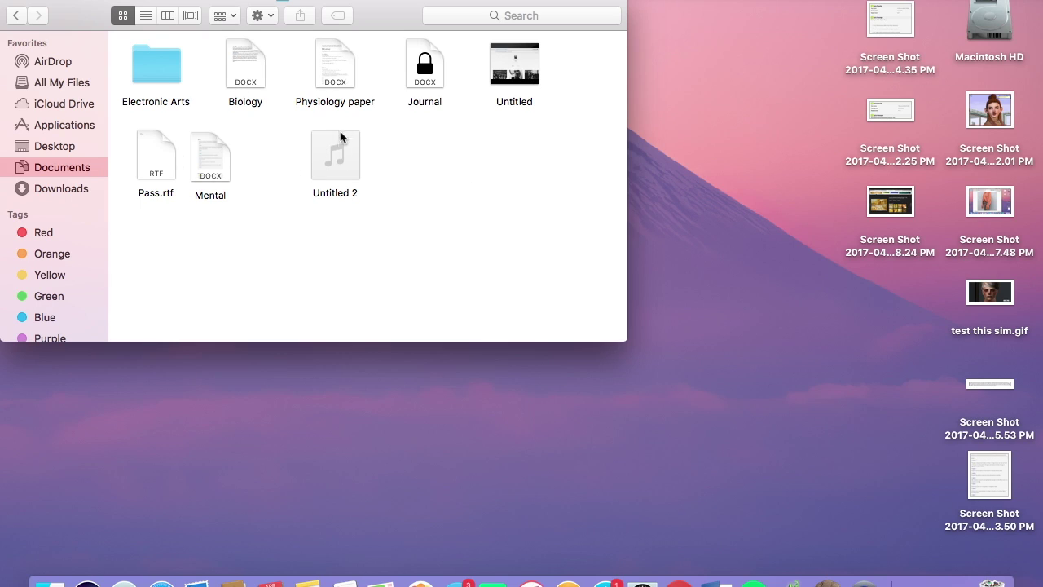
pyautogui.moveTo(342, 147); pyautogui.dragTo(993, 577)
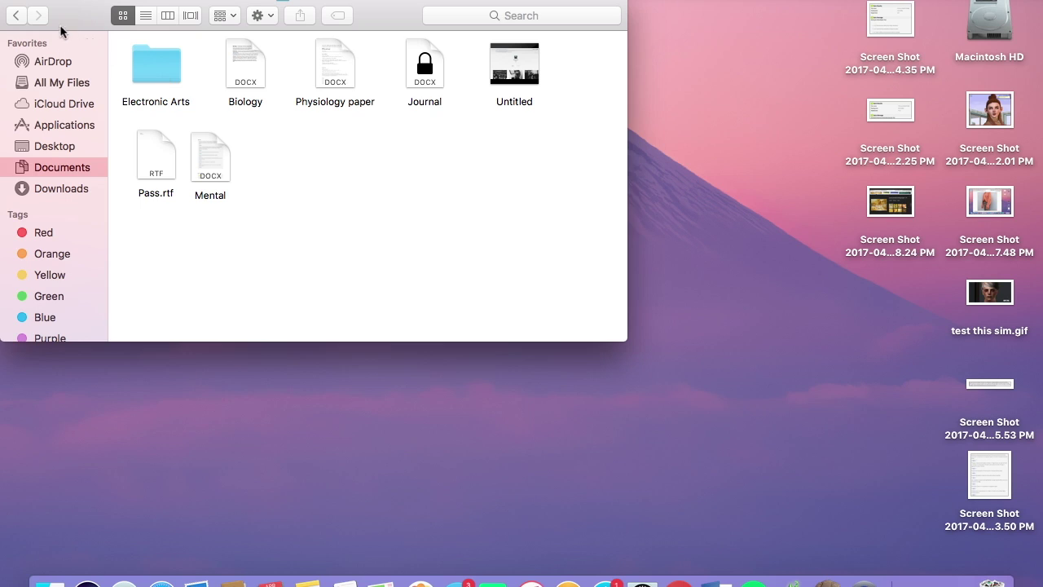
# Make the Finder window full screen and browse in column view to Electronic Arts > The Sims 3 > Mods > Packages.
pyautogui.click(48, 4)
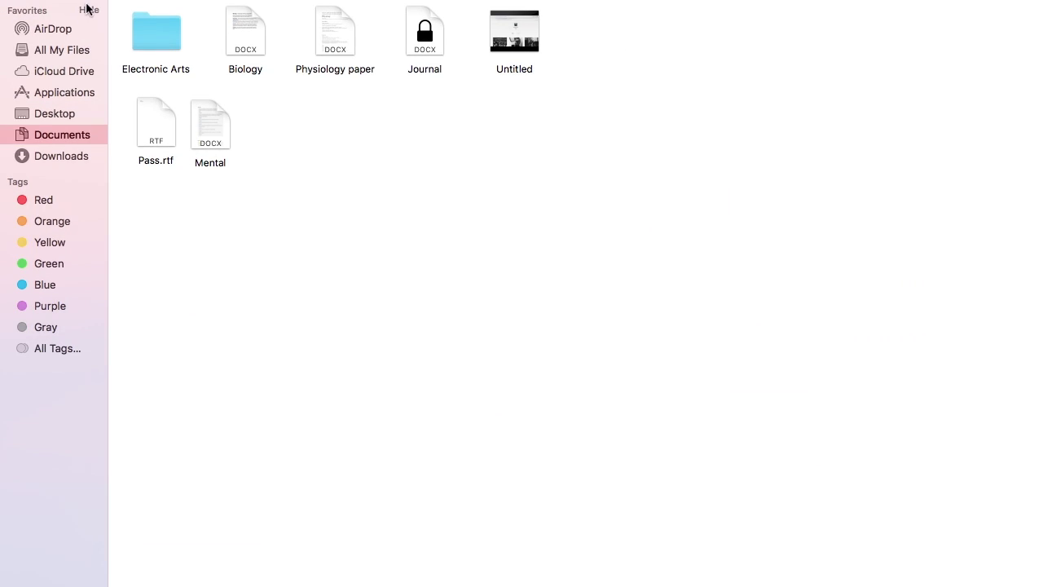
pyautogui.click(156, 32)
pyautogui.press('super+3')
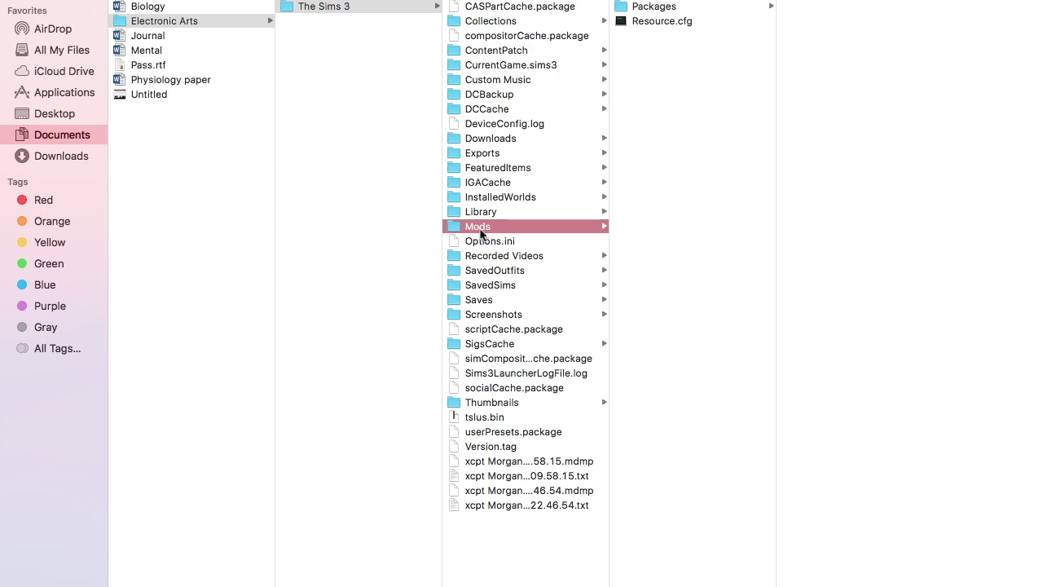
pyautogui.click(216, 24)
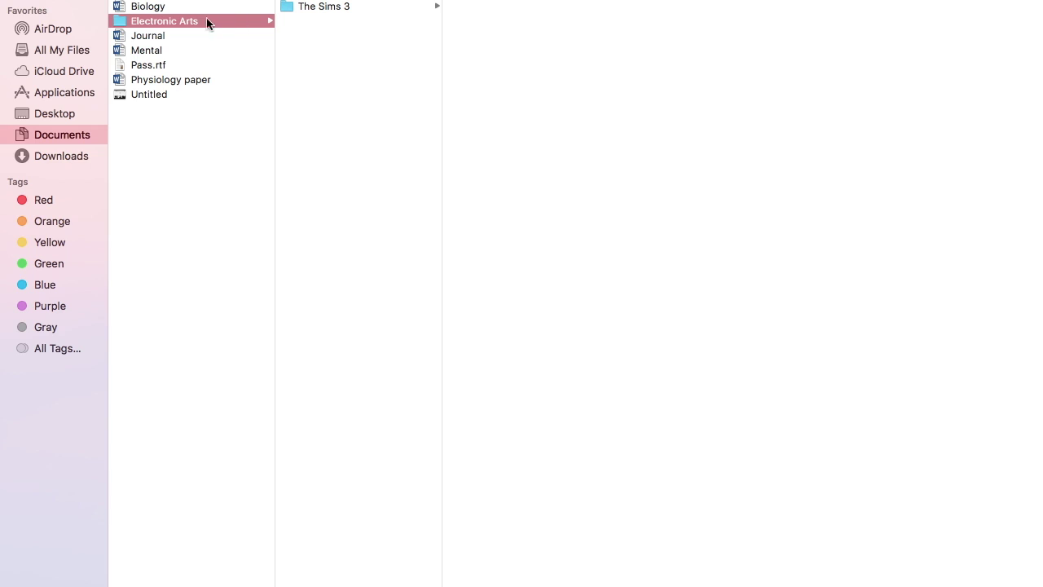
pyautogui.click(346, 8)
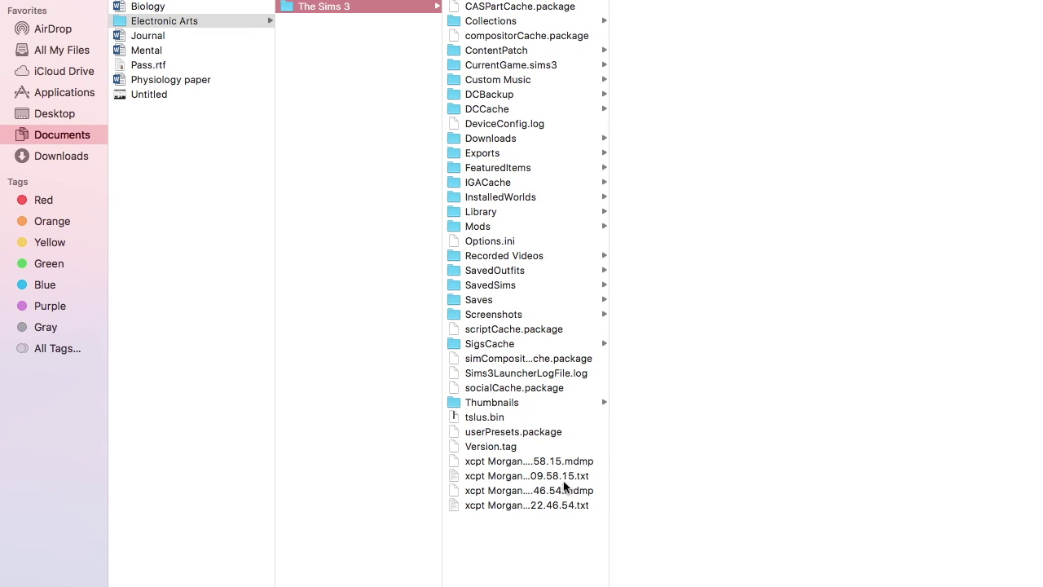
pyautogui.click(491, 228)
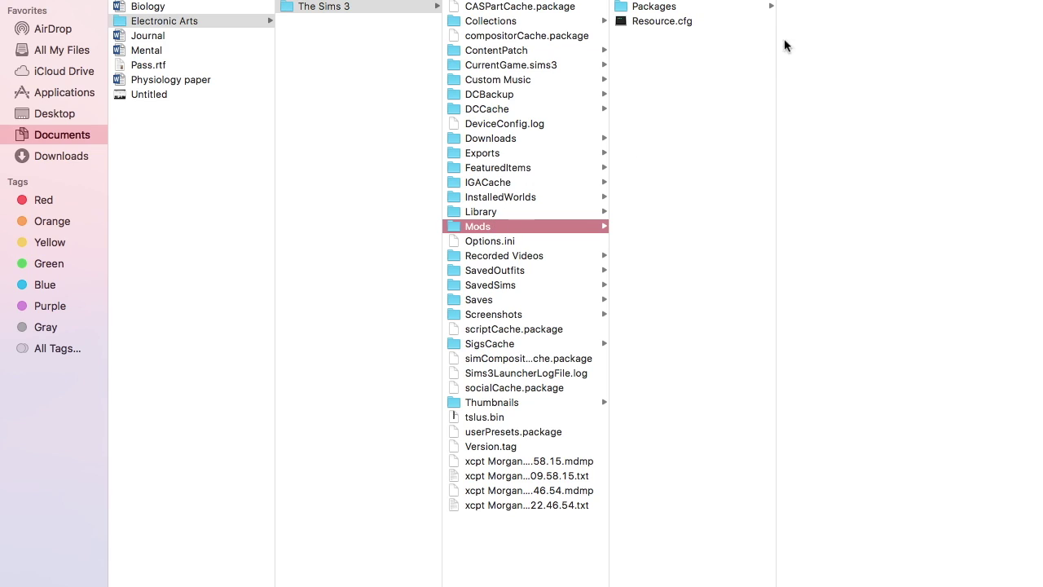
pyautogui.click(673, 5)
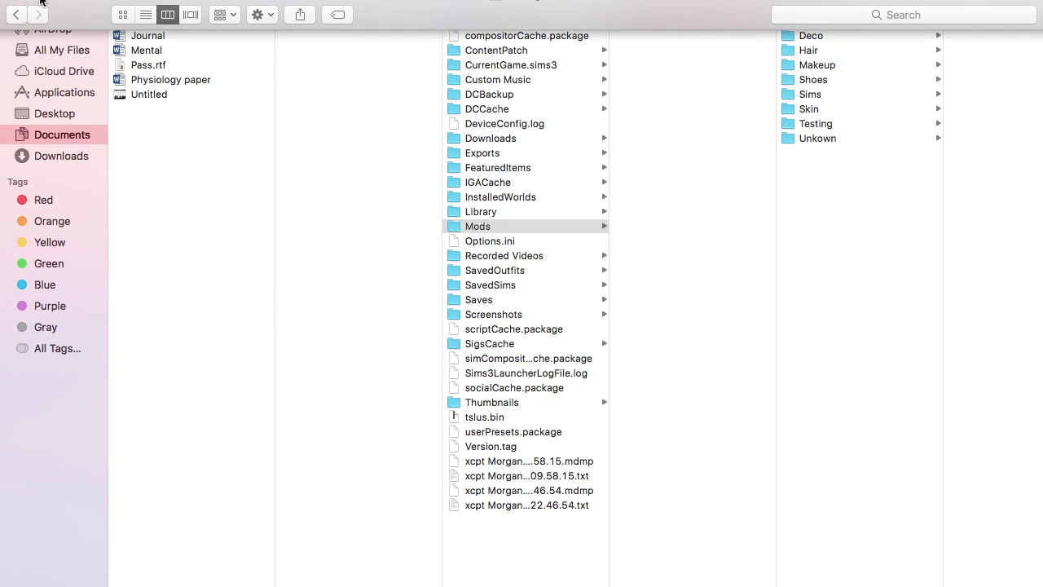
# Exit full screen, switch to Google Chrome, and download Resource.cfg.zip from its MediaFire page.
pyautogui.click(38, 6)
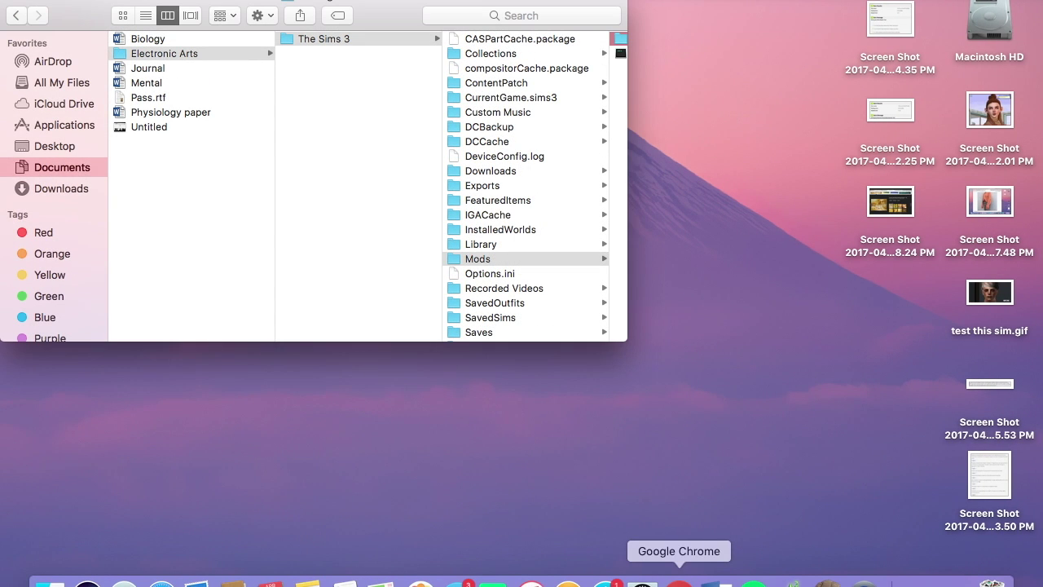
pyautogui.click(679, 580)
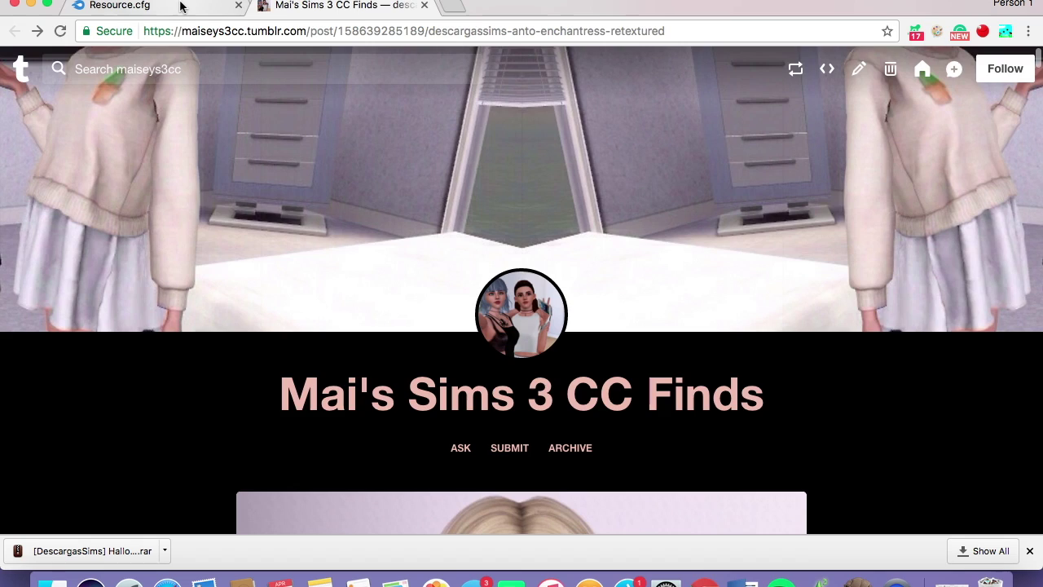
pyautogui.click(180, 6)
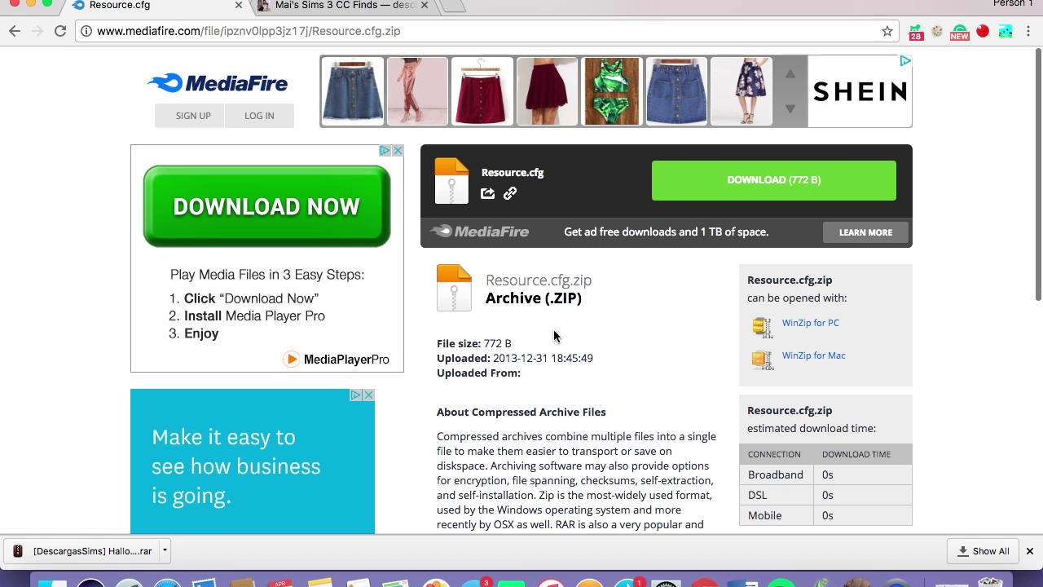
pyautogui.click(726, 184)
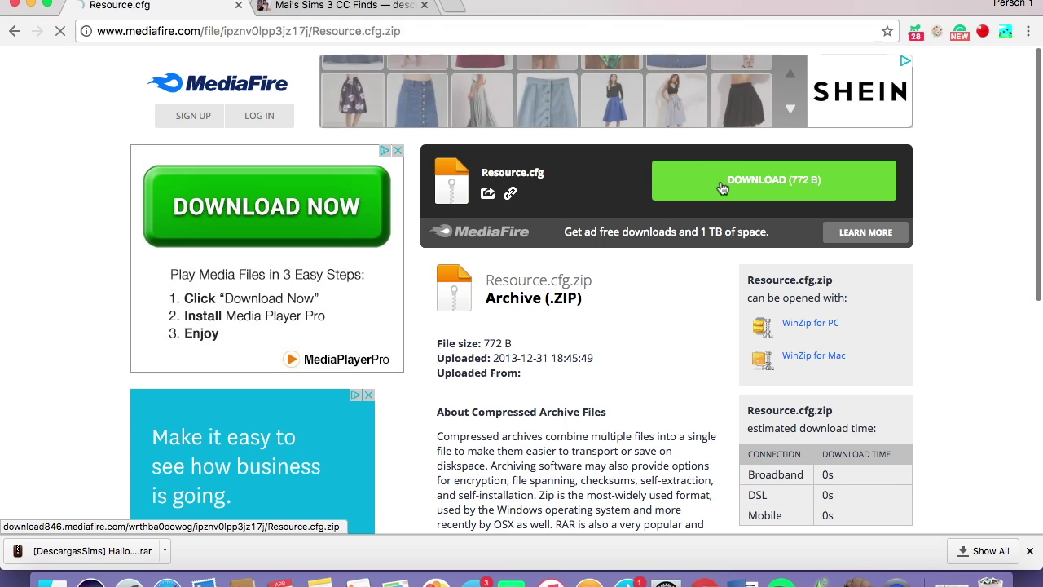
pyautogui.click(721, 181)
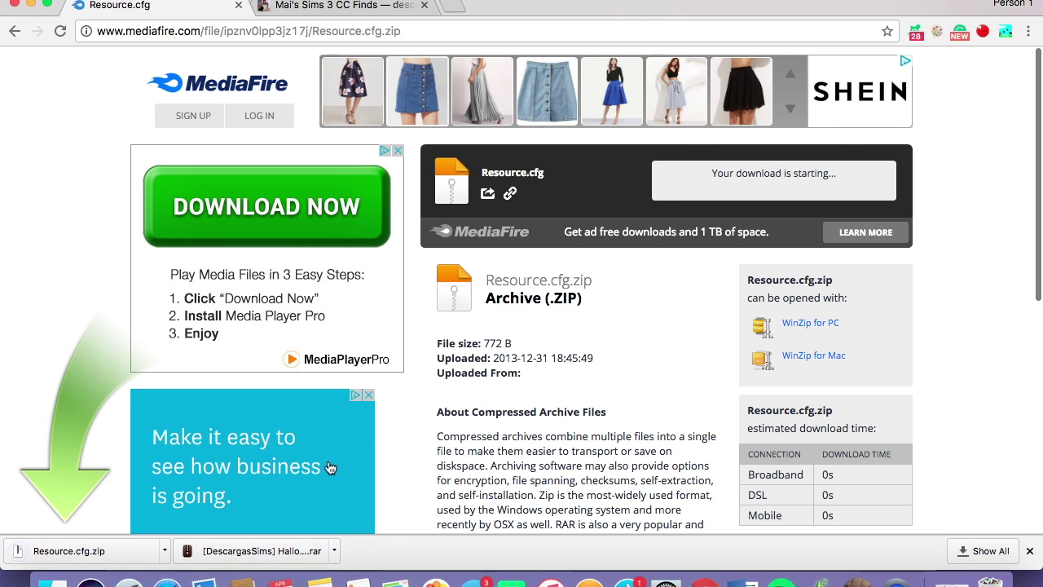
# Reveal the downloaded Resource.cfg.zip in Finder and move the Downloads window away from the browser's download bar.
pyautogui.click(165, 550)
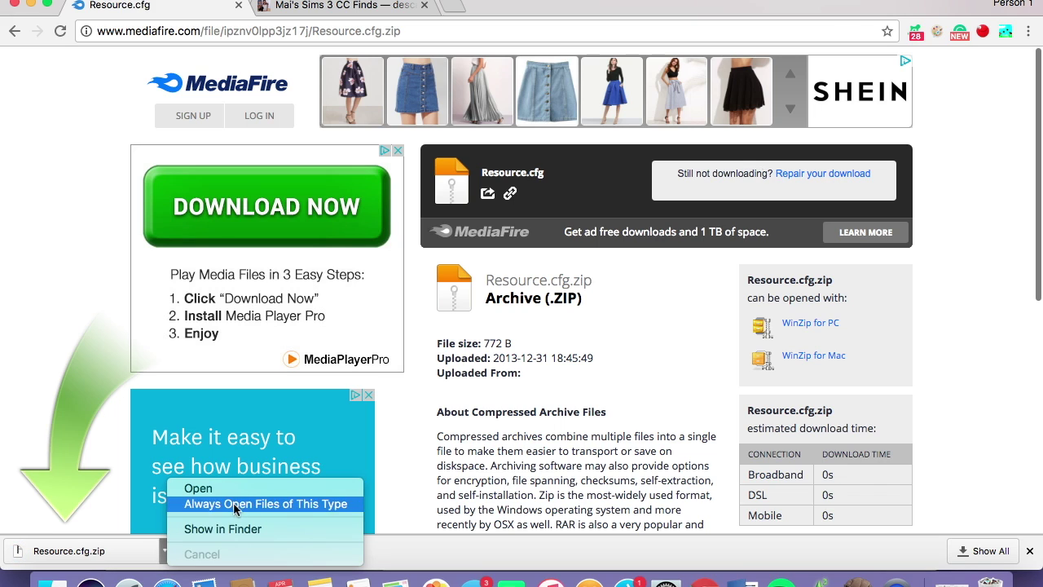
pyautogui.click(246, 538)
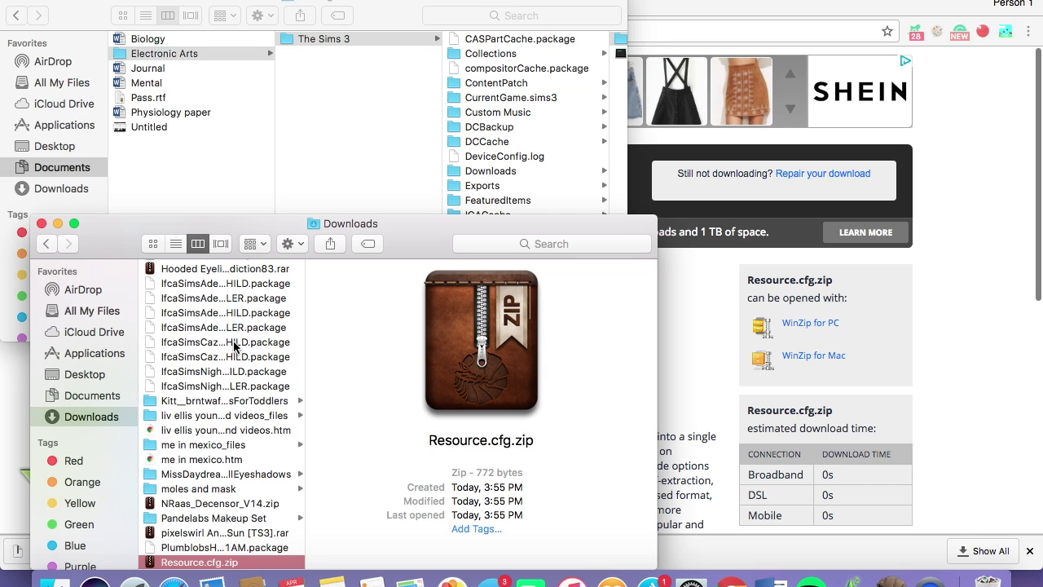
pyautogui.moveTo(416, 233); pyautogui.dragTo(656, 179)
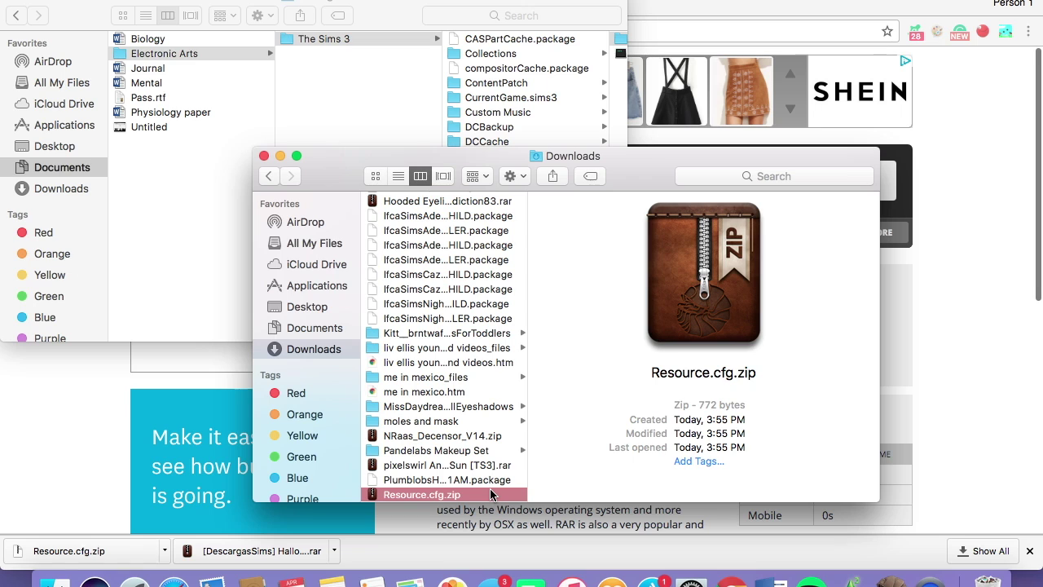
# Clear the Downloads, browser and pop-up windows off the desktop, and open Keka.
pyautogui.click(280, 157)
pyautogui.click(27, 3)
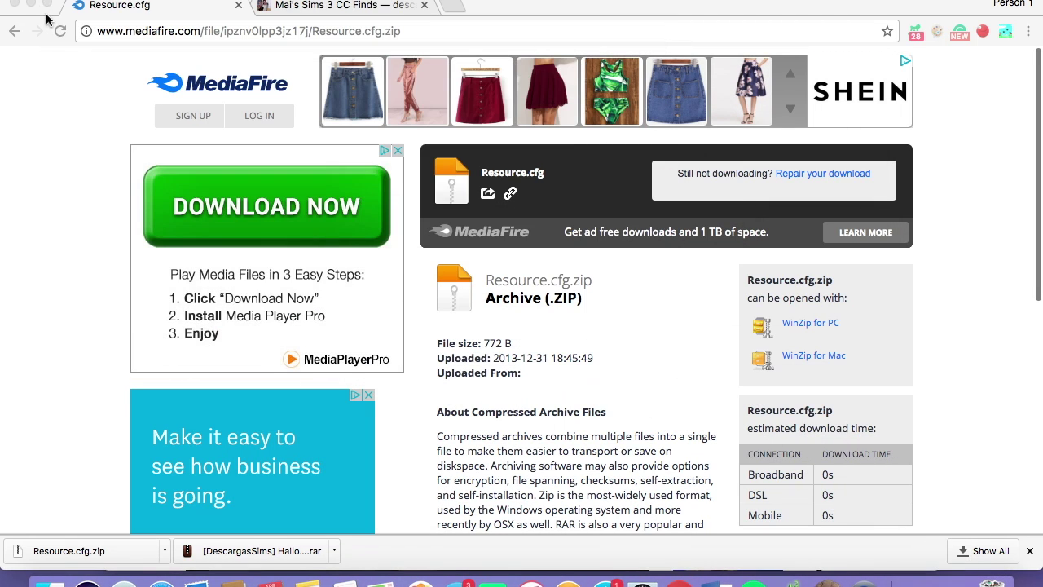
pyautogui.click(27, 3)
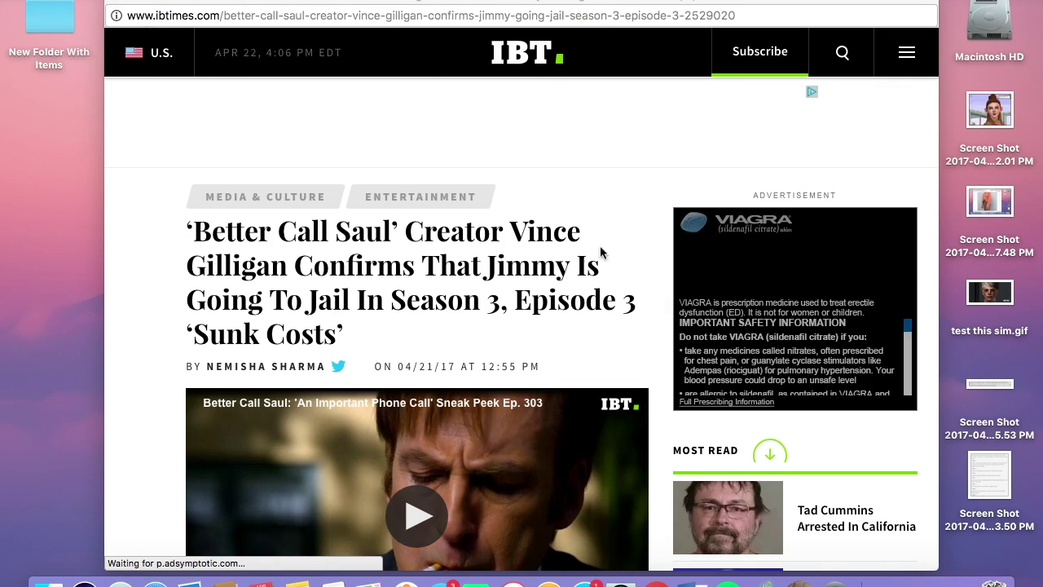
pyautogui.press('super+h')
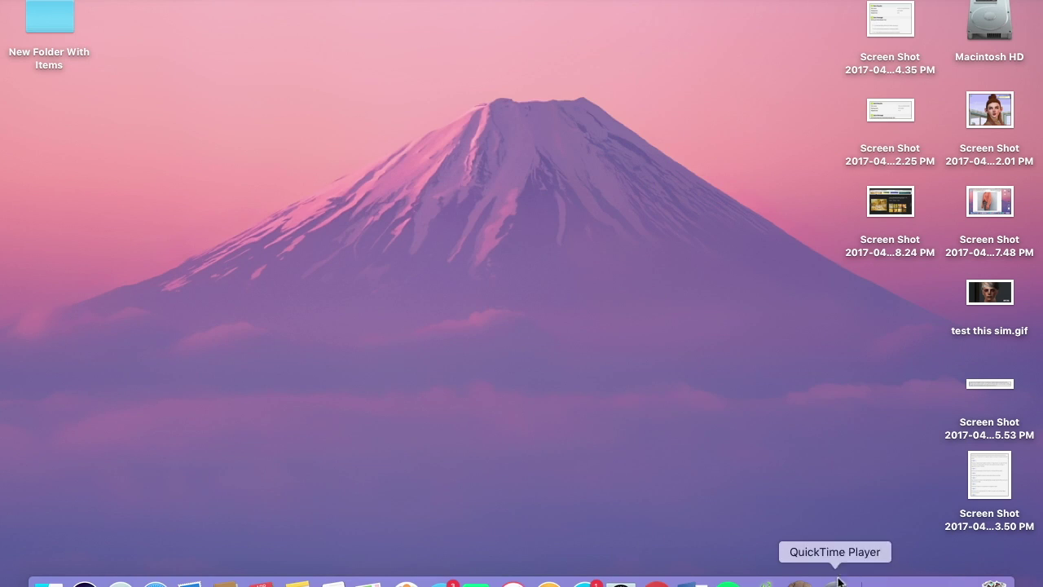
pyautogui.click(799, 580)
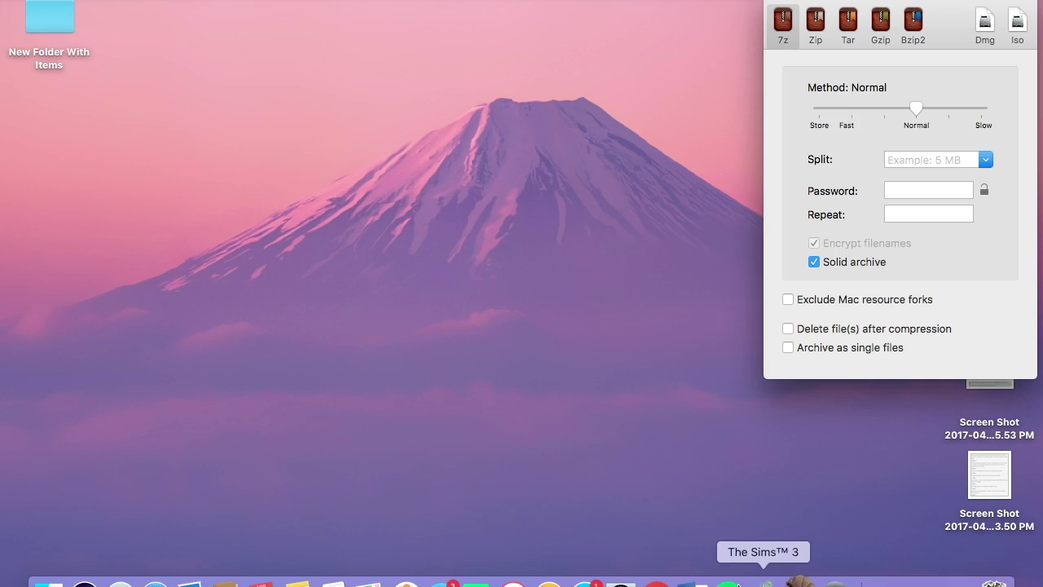
# Switch to Google Chrome, search for "keka" in a new tab, and open the Files page of the Keka project on SourceForge.
pyautogui.click(658, 580)
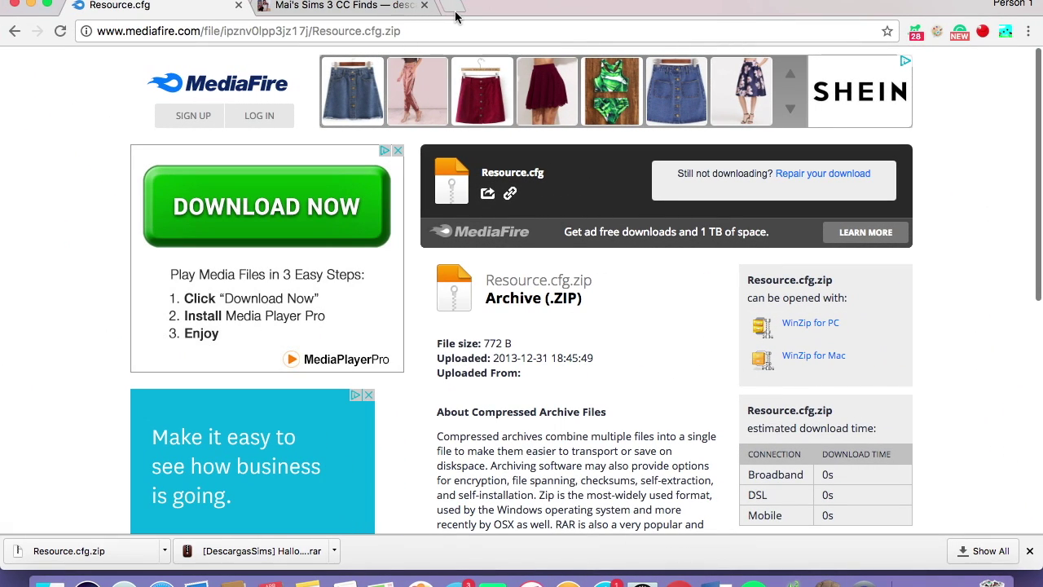
pyautogui.click(456, 10)
pyautogui.write('keka')
pyautogui.press('Return')
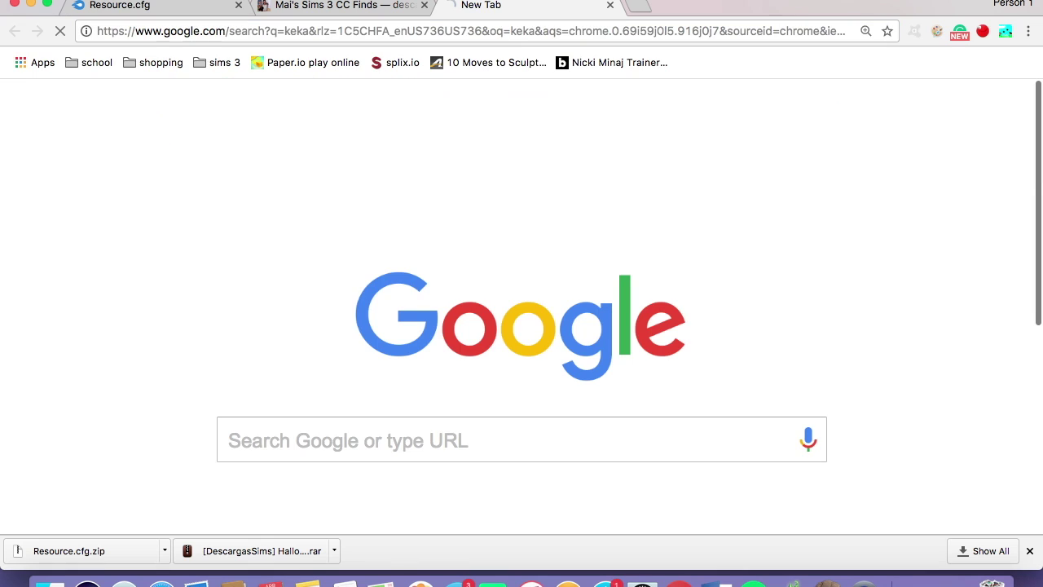
pyautogui.scroll(-3, 269, 261)
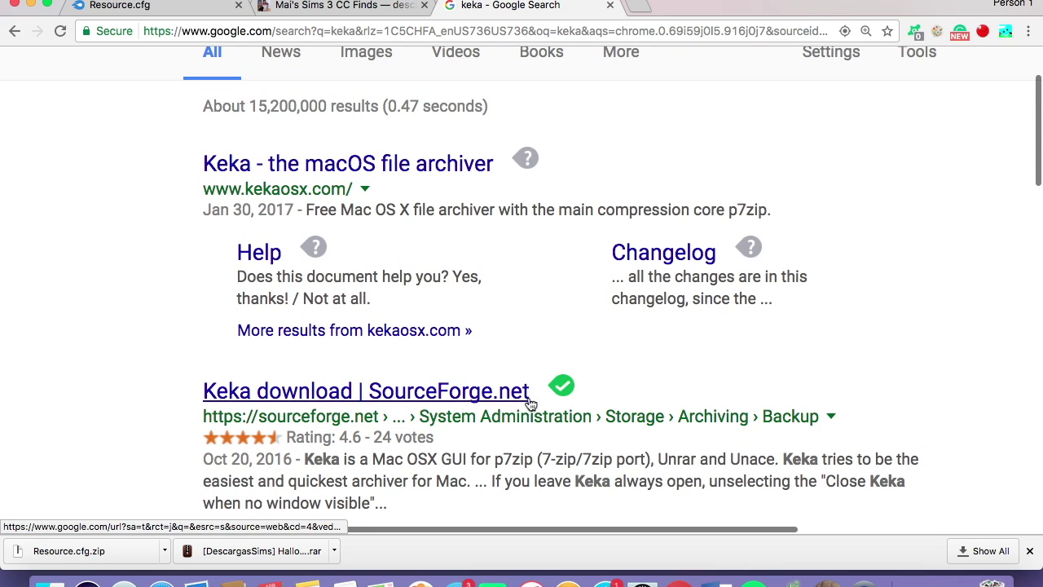
pyautogui.click(521, 389)
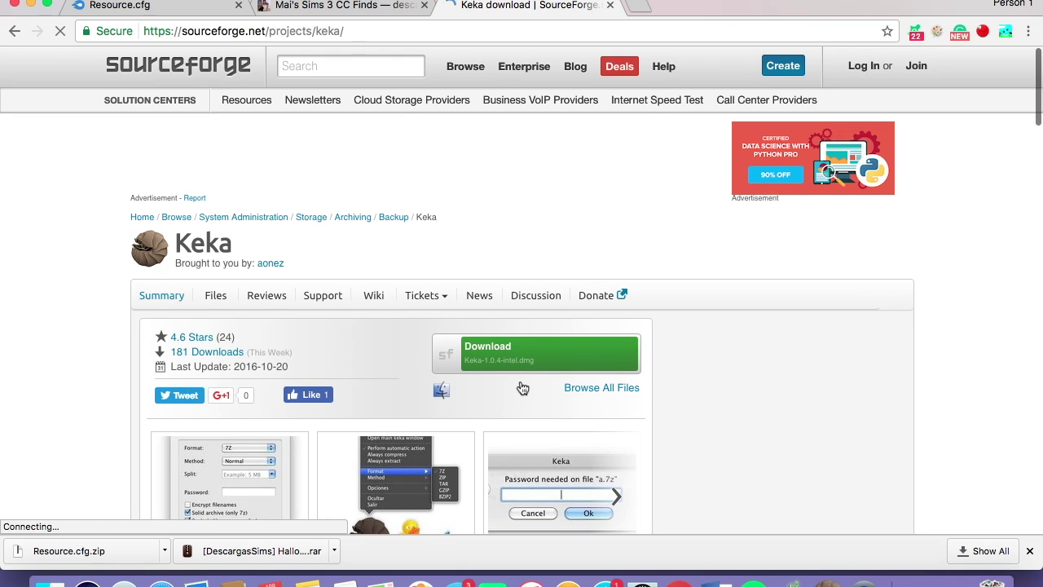
pyautogui.click(221, 300)
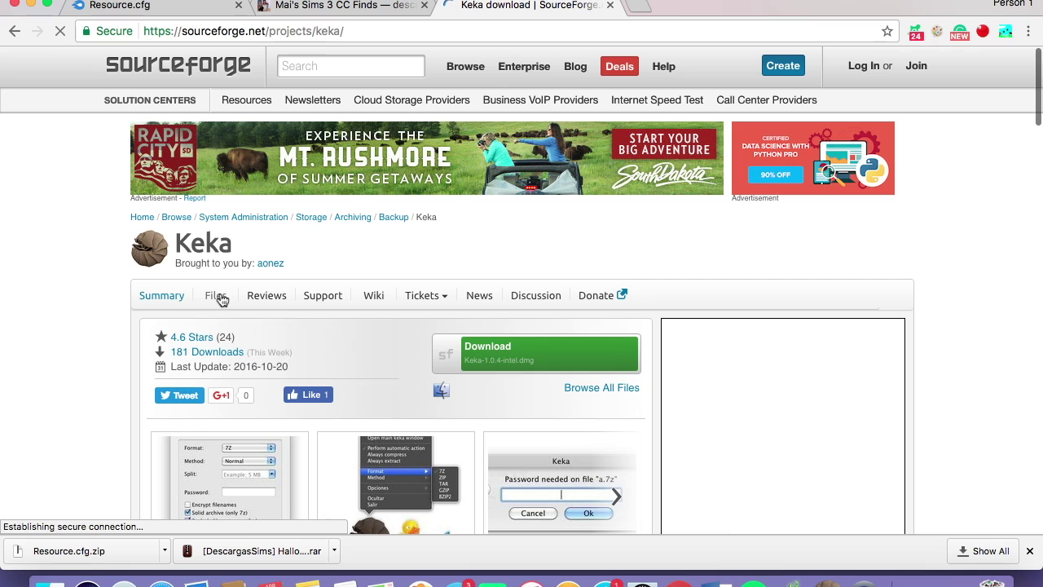
pyautogui.scroll(-2, 221, 300)
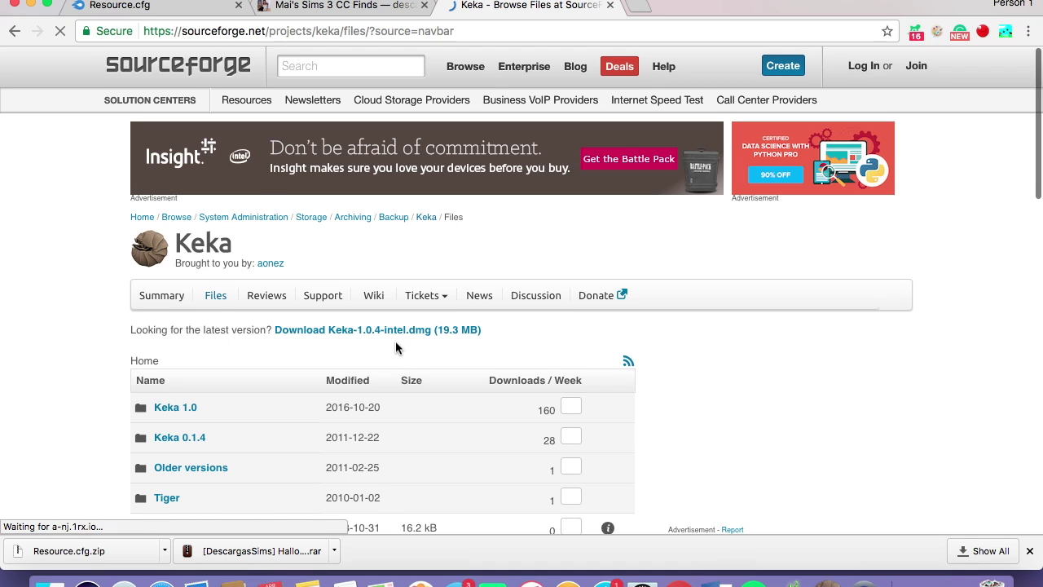
# Minimize the browser, switch to Finder's Downloads folder, and extract Resource.cfg.zip with Keka.
pyautogui.click(31, 5)
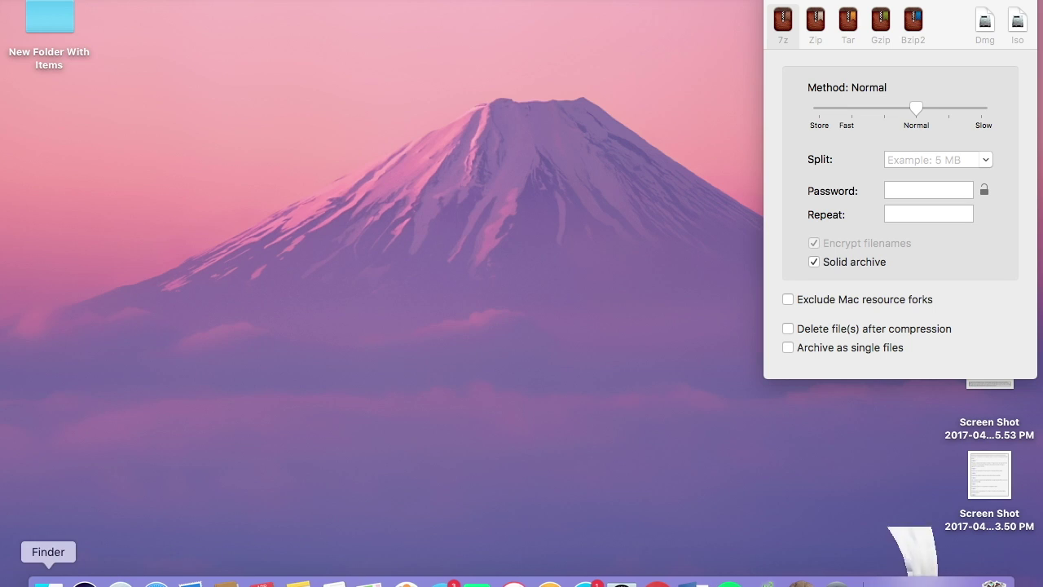
pyautogui.click(49, 580)
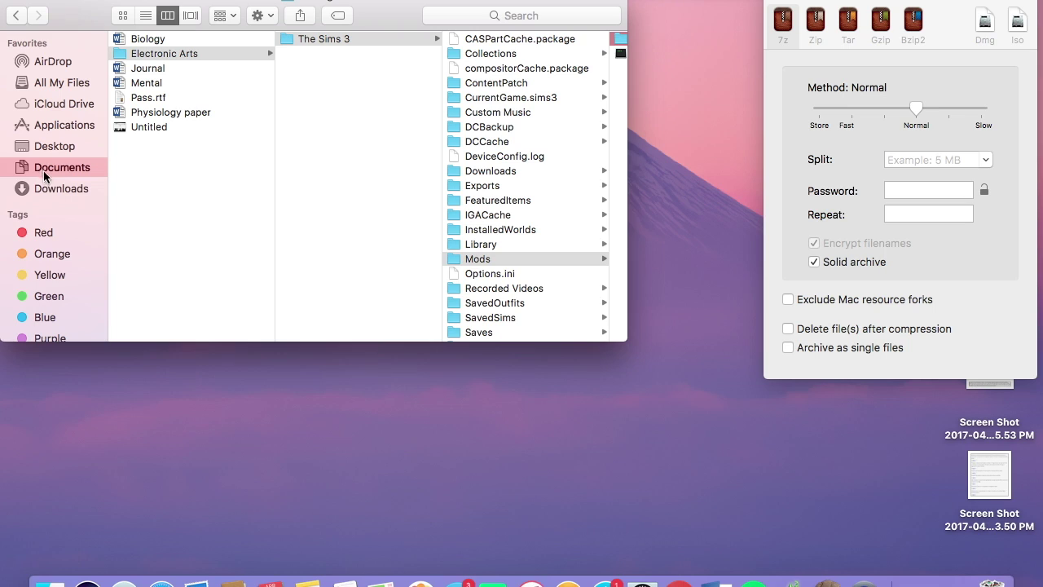
pyautogui.click(56, 192)
pyautogui.scroll(-10, 172, 233)
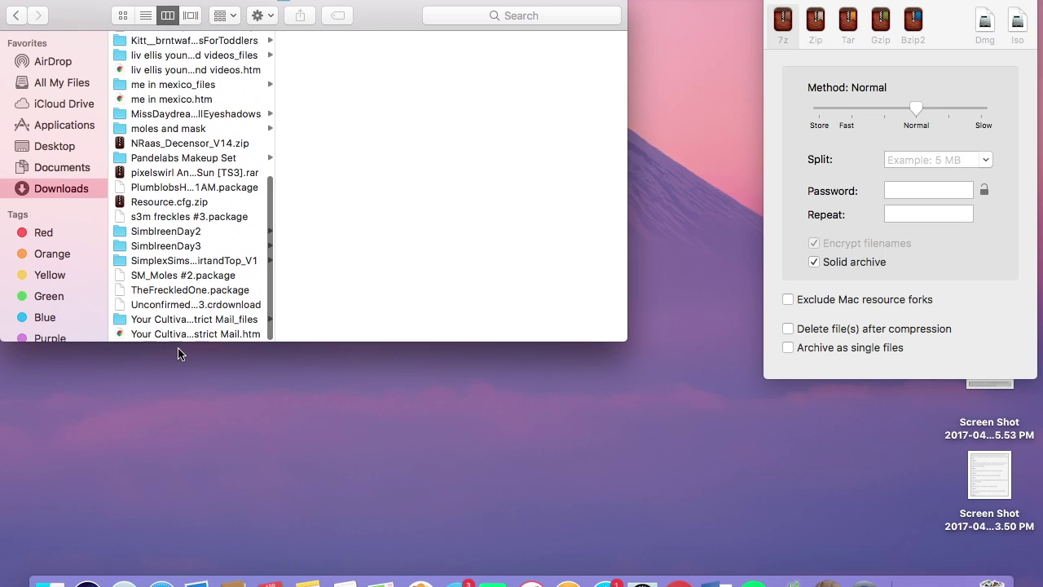
pyautogui.click(182, 204)
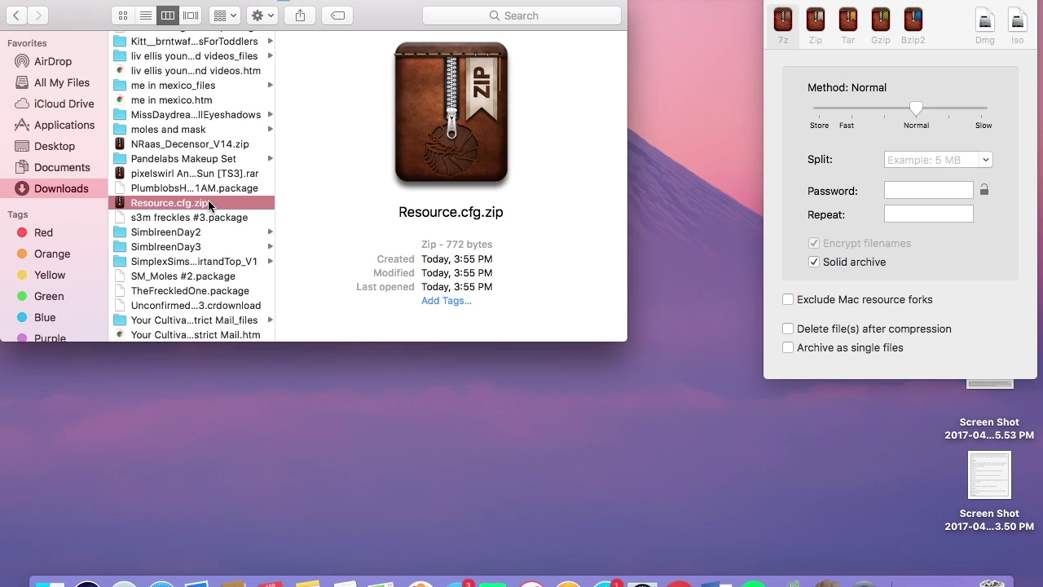
pyautogui.moveTo(213, 205); pyautogui.dragTo(885, 191)
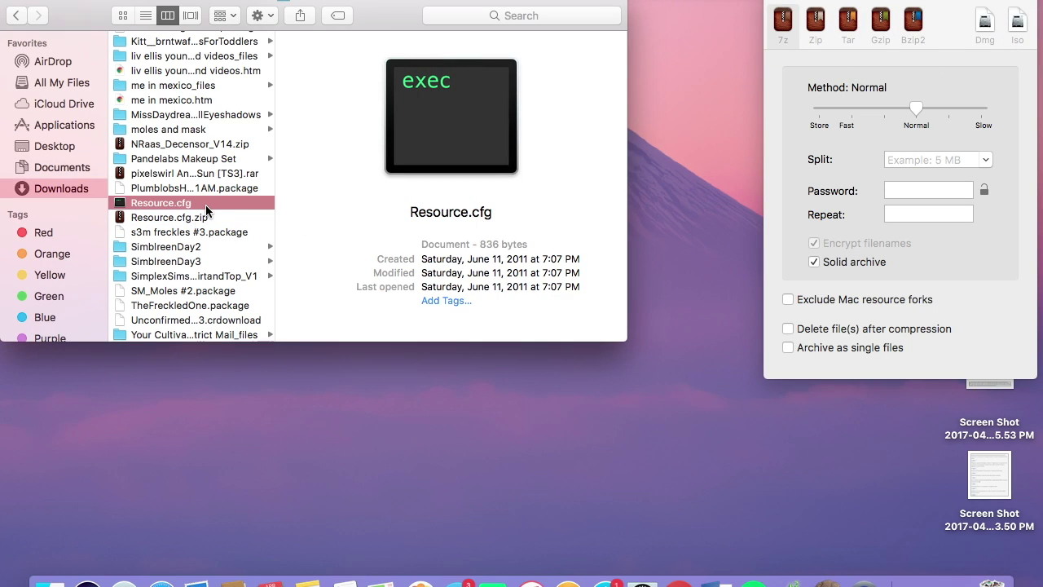
# Bring the other Finder window forward, open the Mods folder inside The Sims 3, and place its window below the Downloads file list.
pyautogui.rightClick(49, 580)
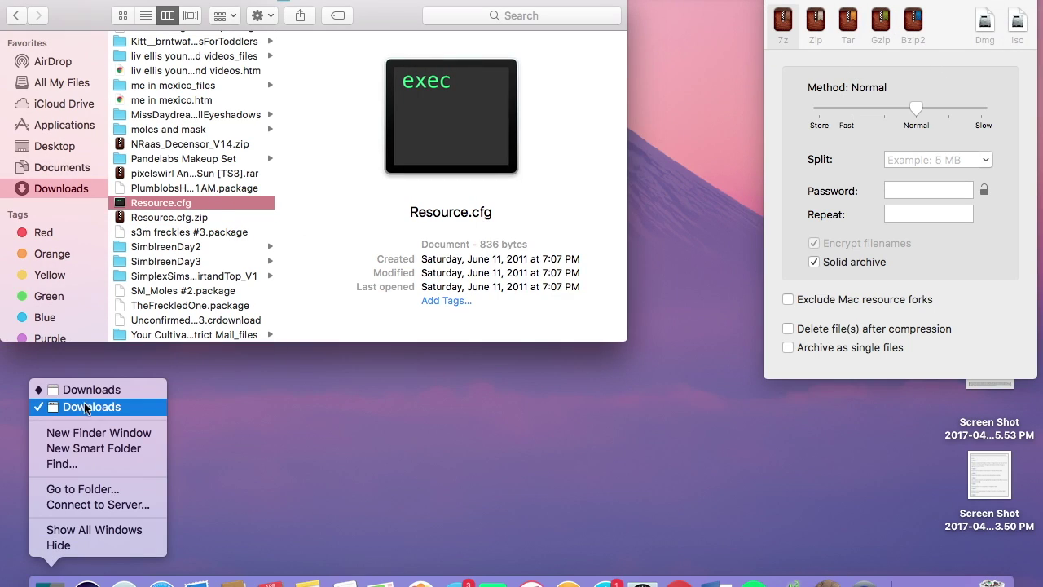
pyautogui.click(81, 389)
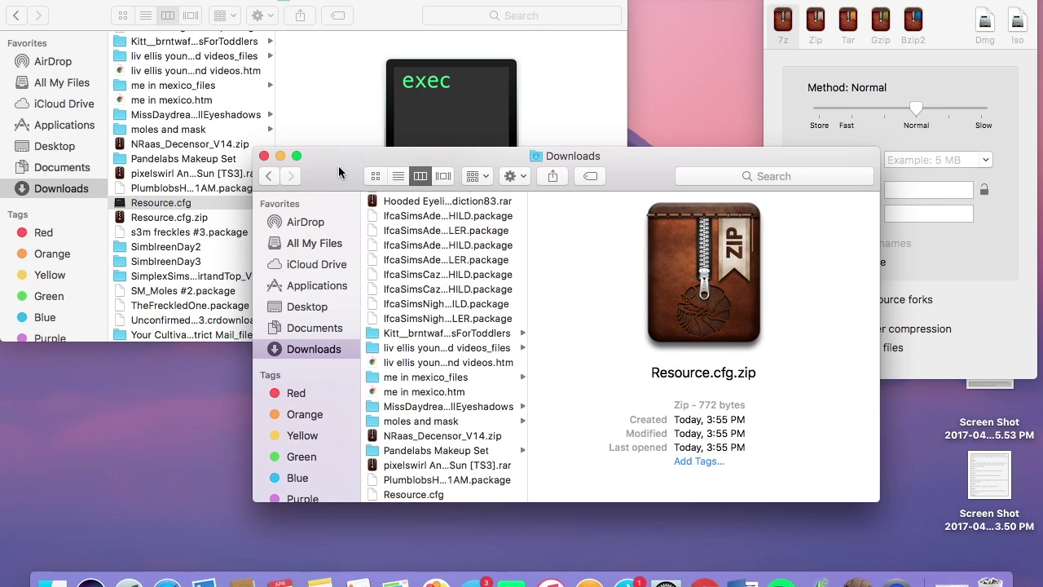
pyautogui.moveTo(333, 170); pyautogui.dragTo(36, 369)
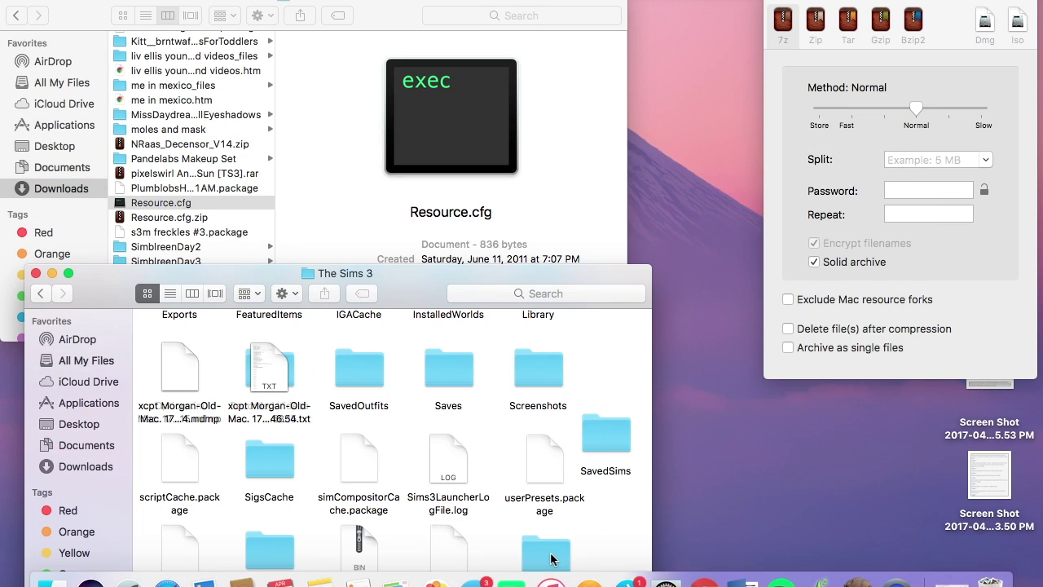
pyautogui.doubleClick(551, 559)
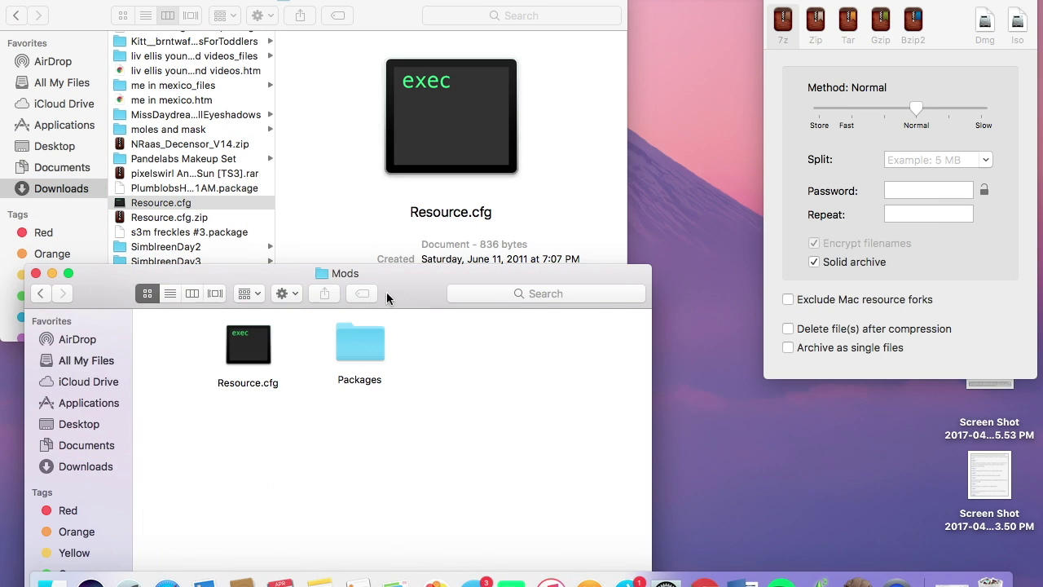
pyautogui.moveTo(414, 307); pyautogui.dragTo(371, 306)
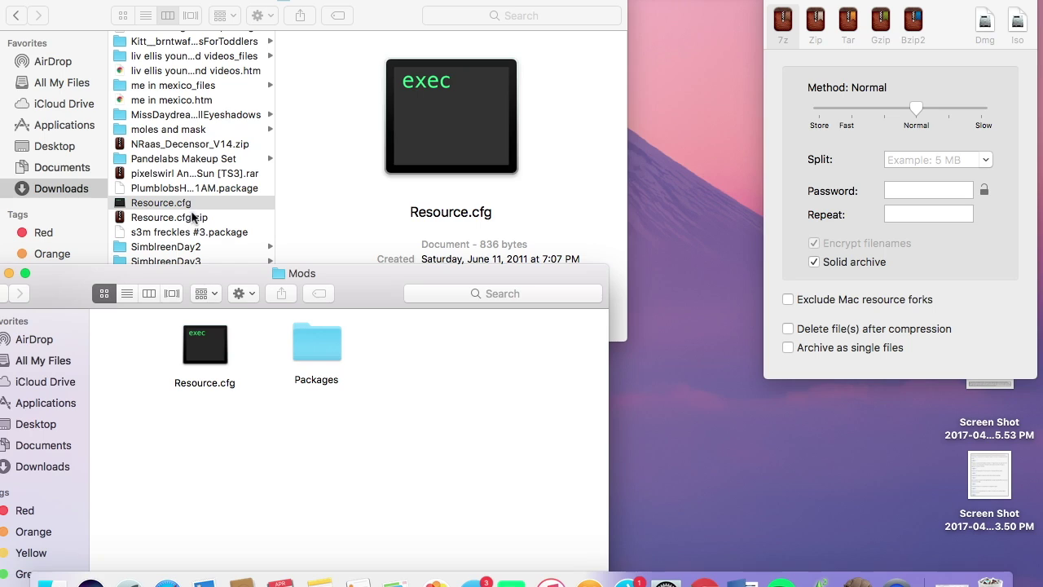
# Try to move the extracted Resource.cfg from Downloads into the Mods folder, stopping the replacement of the existing copy.
pyautogui.moveTo(191, 205); pyautogui.dragTo(207, 442)
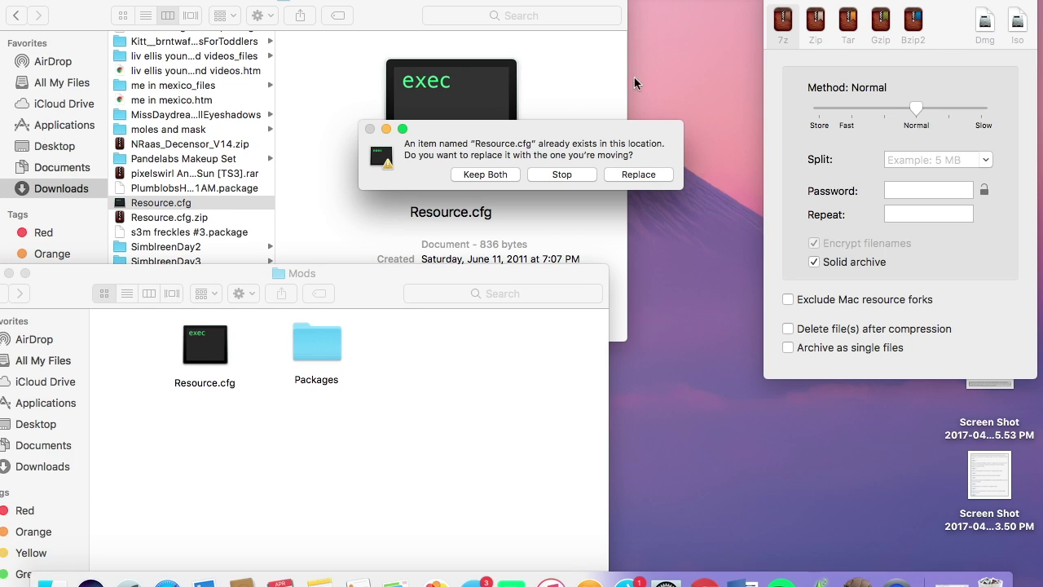
pyautogui.click(561, 174)
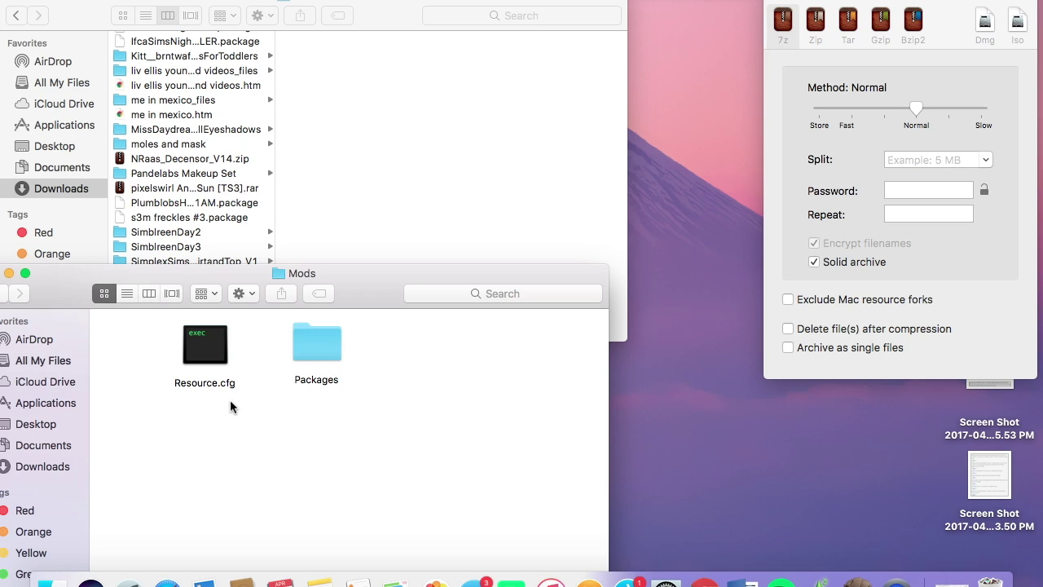
# Switch to Google Chrome, show the Mai's Sims 3 CC Finds page, and close the Keka SourceForge page.
pyautogui.click(402, 4)
pyautogui.click(703, 580)
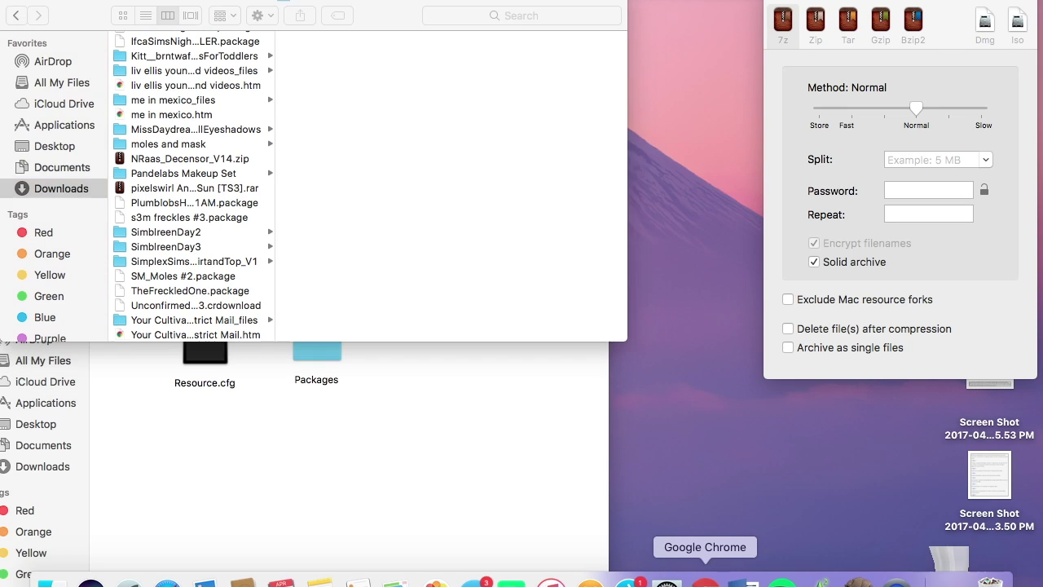
pyautogui.click(351, 6)
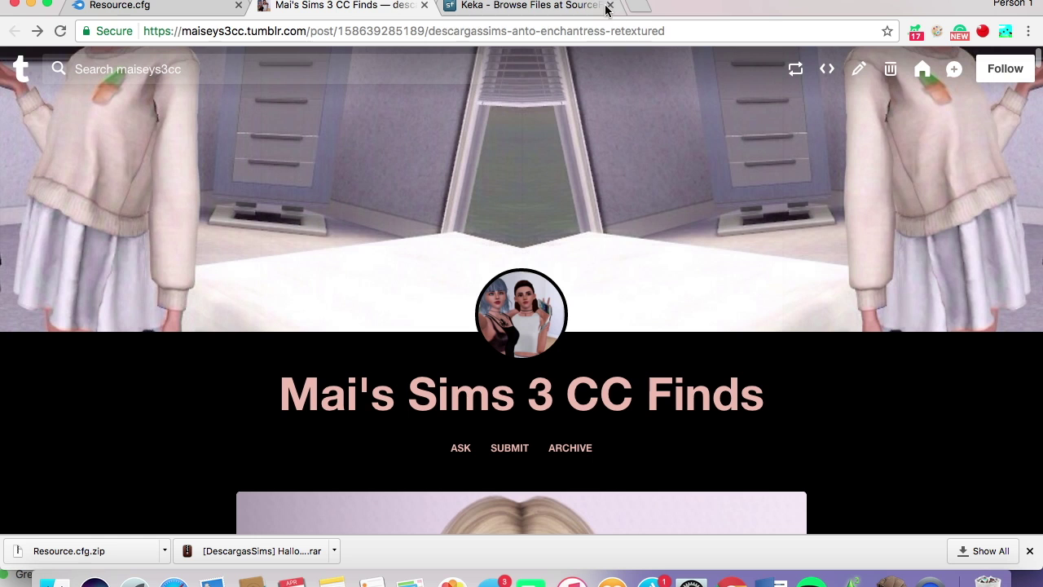
pyautogui.click(613, 9)
pyautogui.click(610, 6)
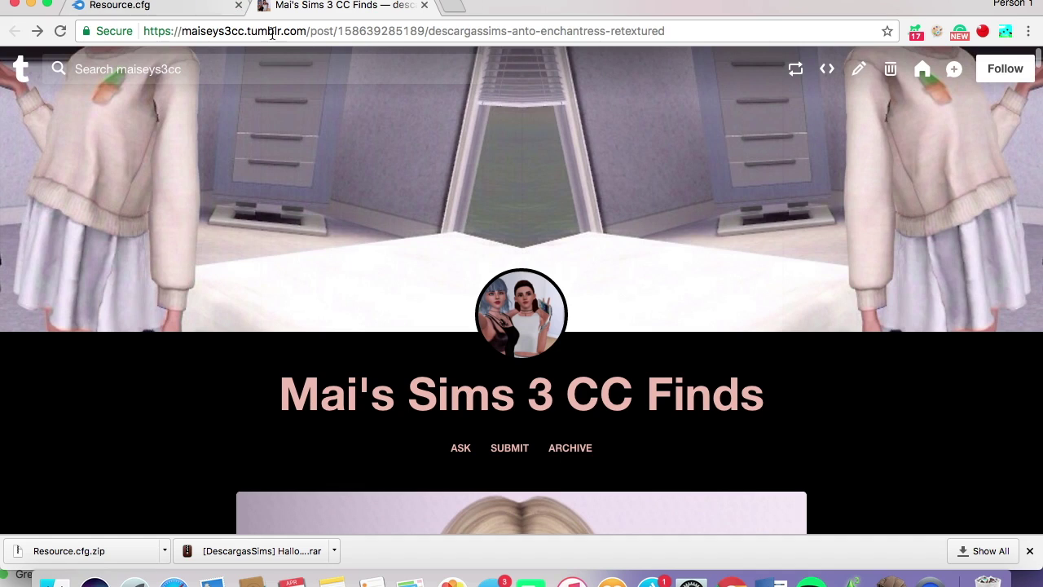
# Open the home page of the Mai's Sims 3 CC Finds blog and look through its custom content posts.
pyautogui.click(504, 290)
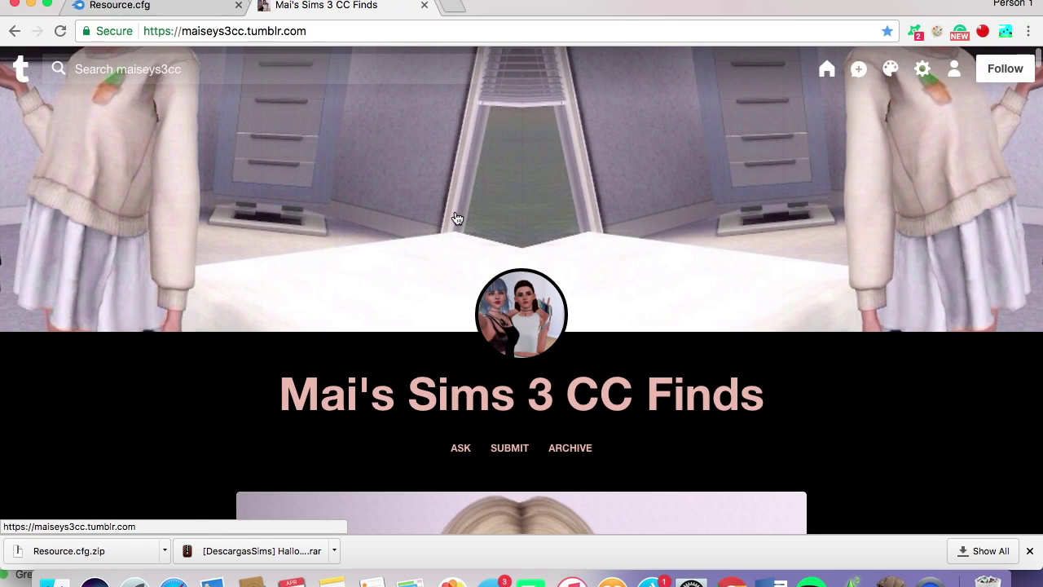
pyautogui.scroll(-20, 799, 229)
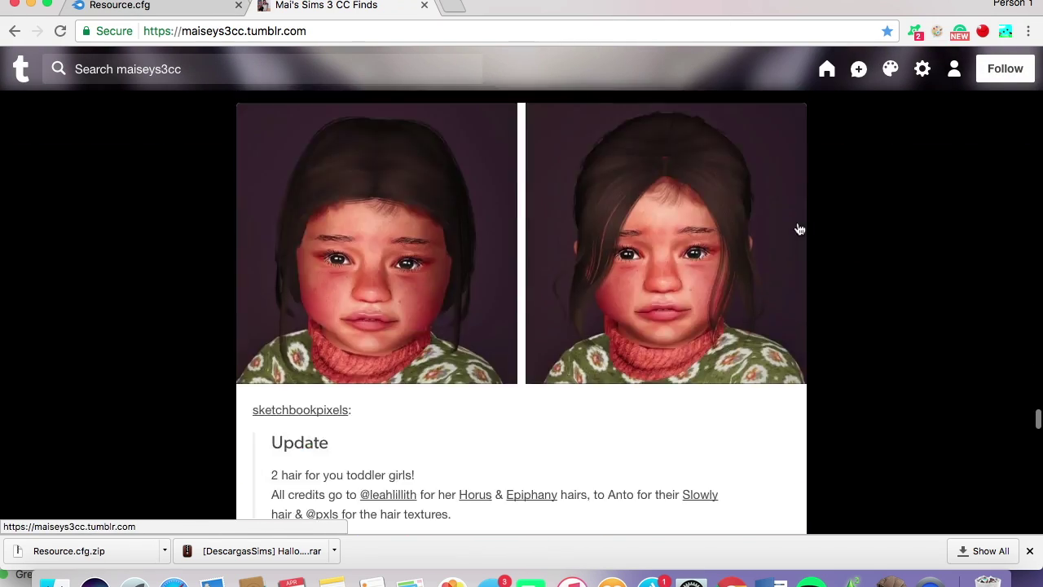
pyautogui.scroll(-20, 799, 228)
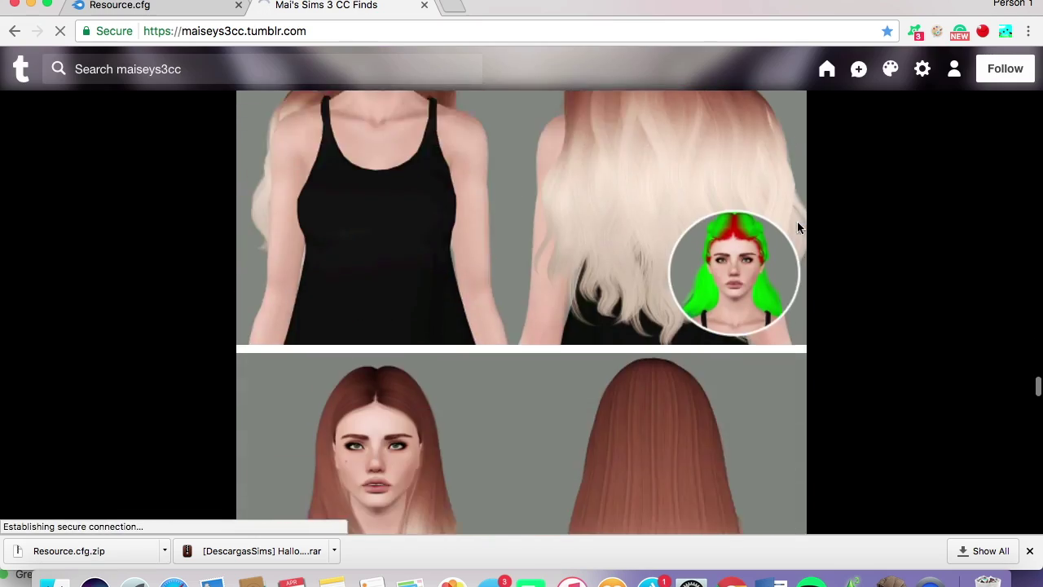
pyautogui.scroll(-20, 798, 228)
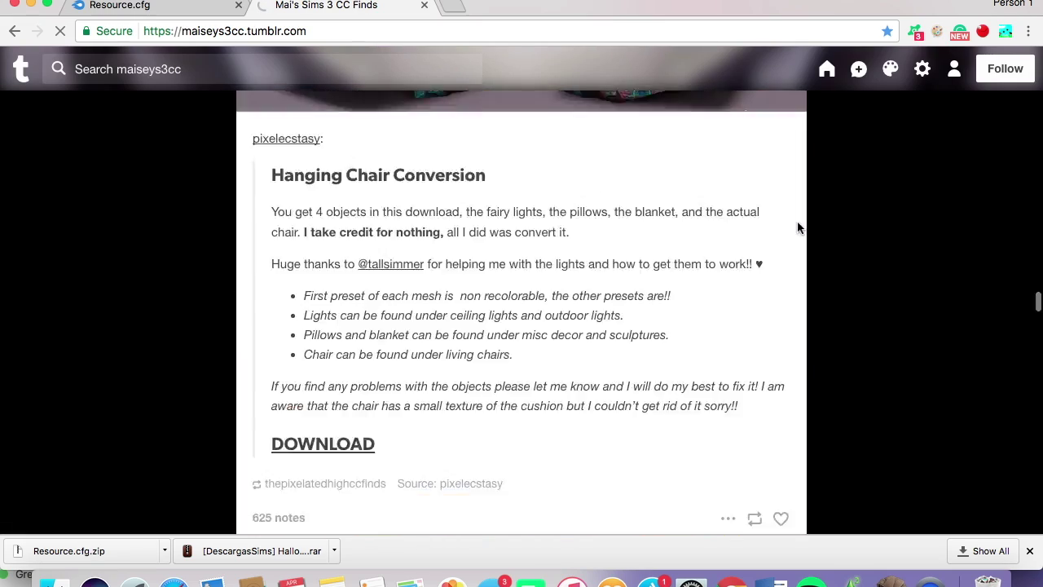
pyautogui.scroll(20, 796, 221)
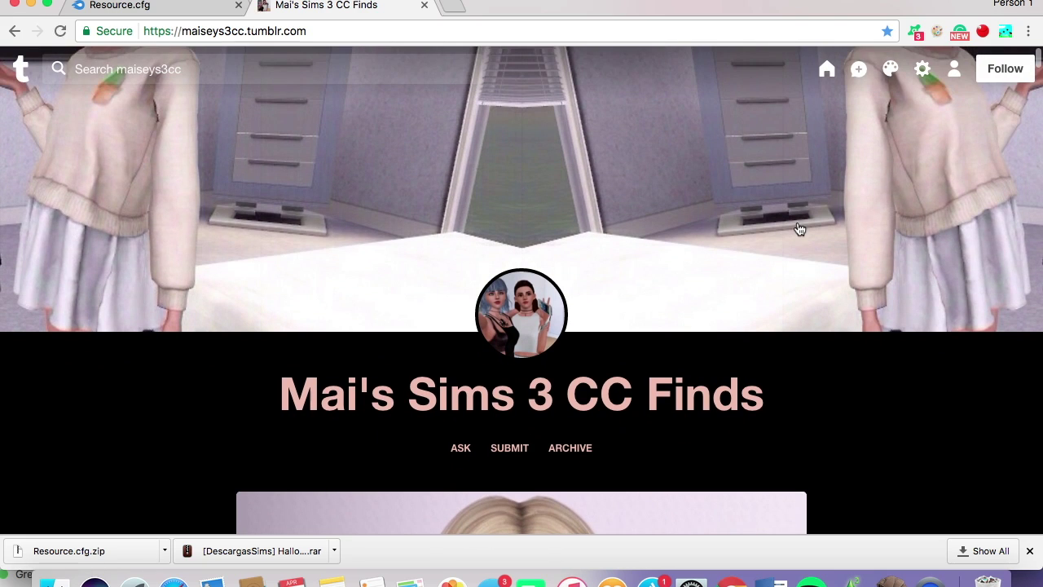
pyautogui.scroll(-10, 797, 224)
pyautogui.scroll(15, 795, 224)
# Open the blog's archive and browse its custom content thumbnails from March 2017 back to November 2016.
pyautogui.click(568, 453)
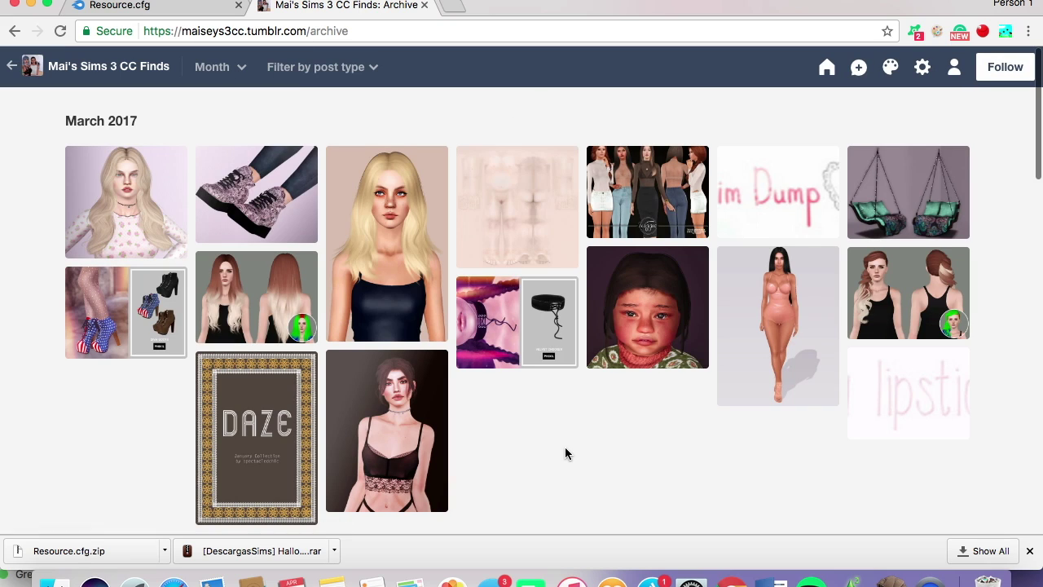
pyautogui.scroll(-15, 565, 453)
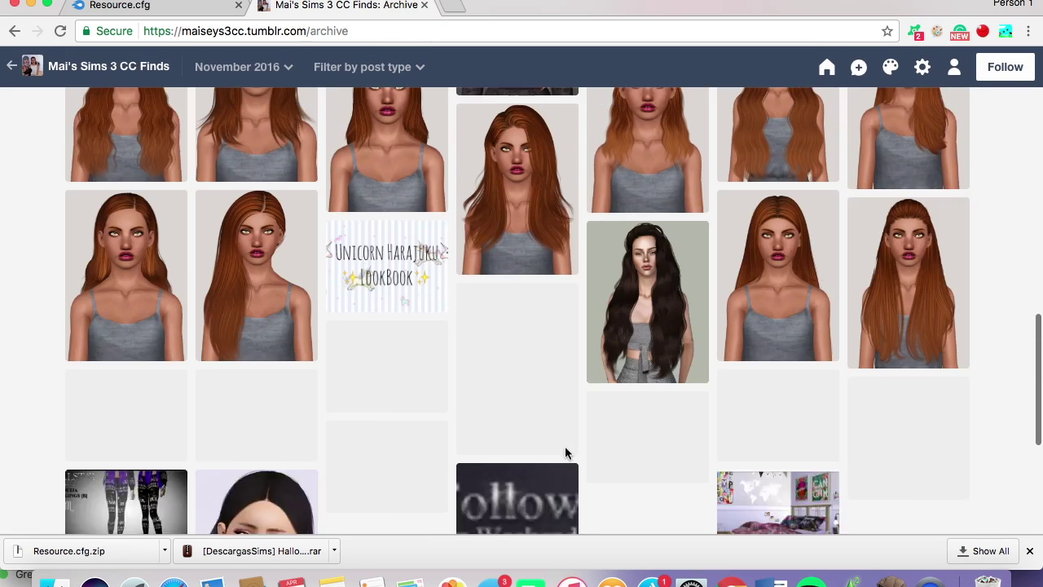
pyautogui.scroll(1, 565, 447)
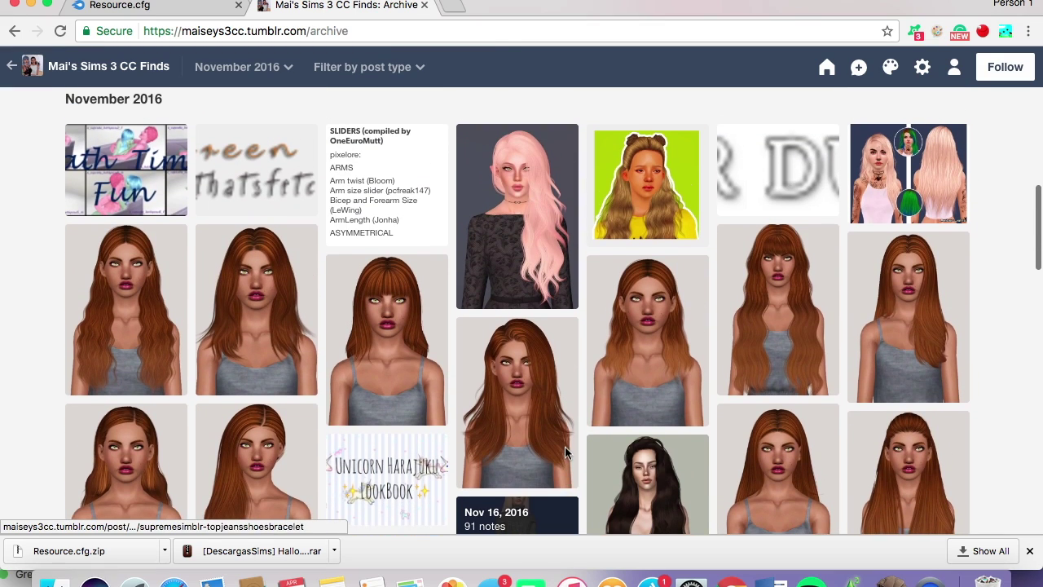
pyautogui.scroll(-3, 863, 453)
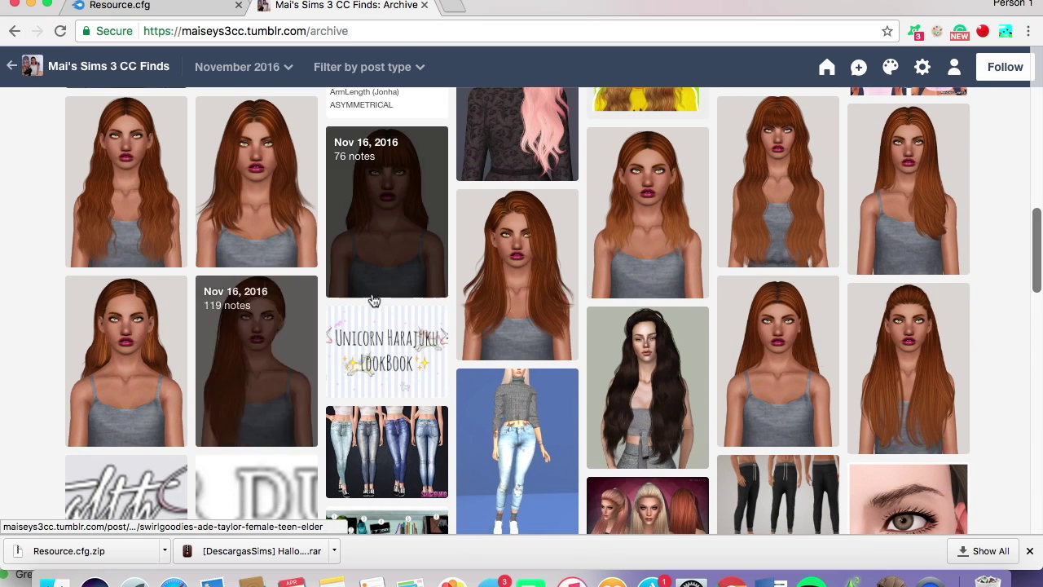
pyautogui.scroll(10, 3, 331)
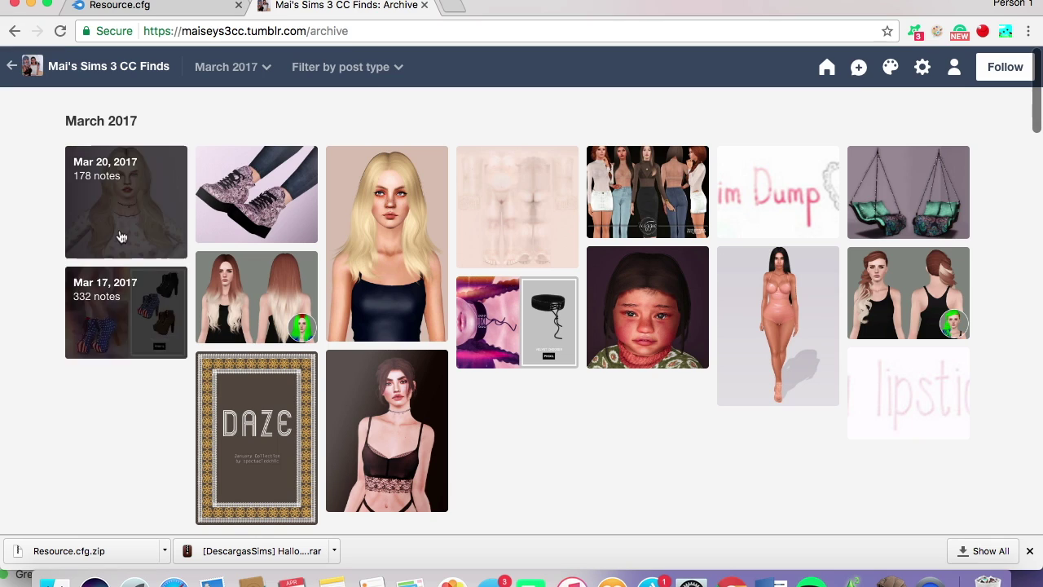
# Minimize the browser and select Hooded Eyelids_SimmerAddiction83.rar in Finder's Downloads folder.
pyautogui.click(193, 11)
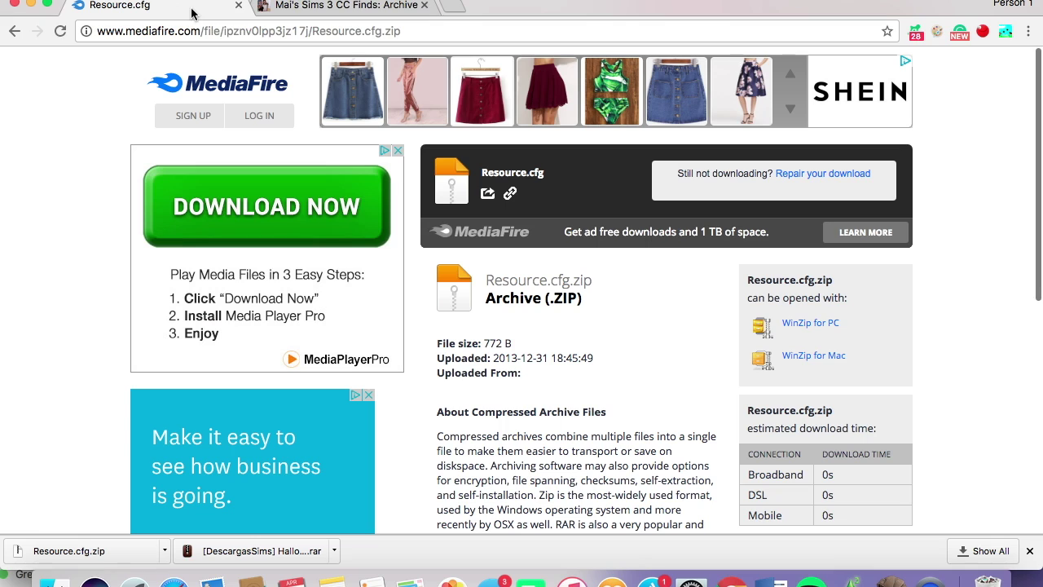
pyautogui.click(30, 5)
pyautogui.scroll(5, 161, 305)
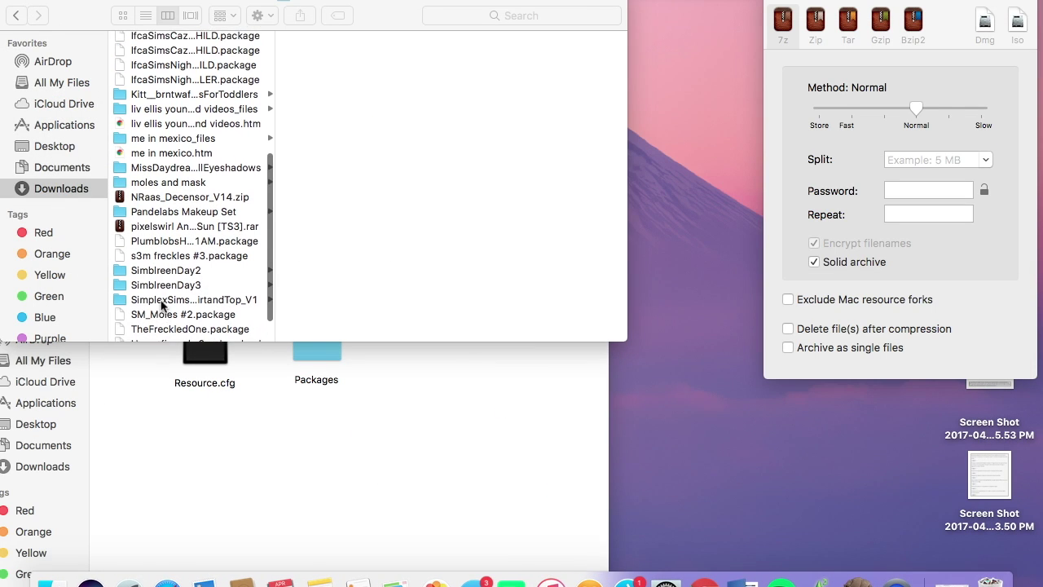
pyautogui.scroll(3, 162, 305)
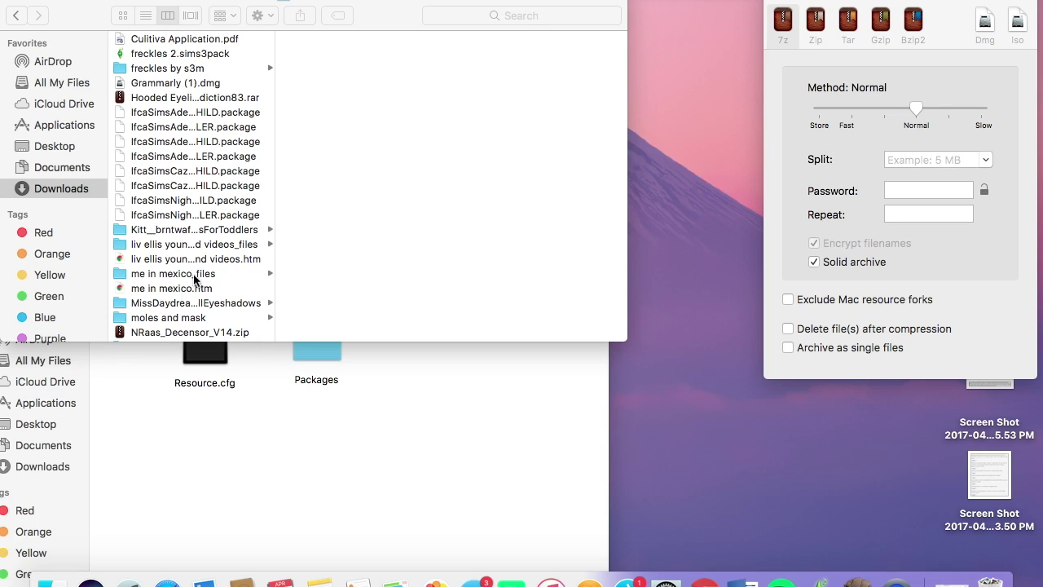
pyautogui.scroll(1, 200, 255)
pyautogui.scroll(-1, 200, 254)
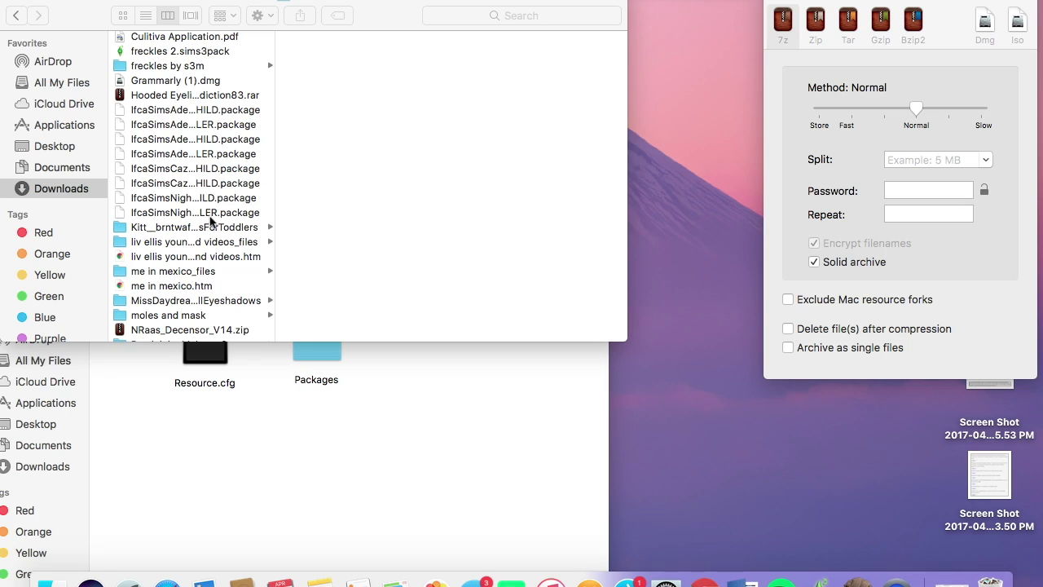
pyautogui.click(206, 96)
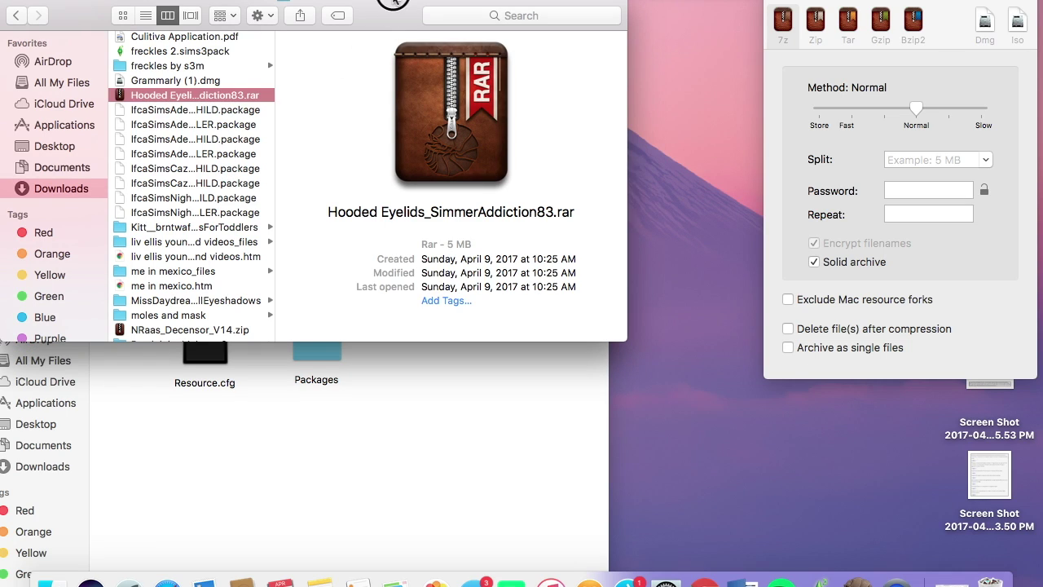
# Open the Packages folder inside Mods, lower its window beneath Downloads, and bring the Downloads window back to the front.
pyautogui.moveTo(393, 3)
pyautogui.mouseDown()
pyautogui.moveTo(691, 12)
pyautogui.moveTo(393, 2)
pyautogui.mouseUp()
pyautogui.click(394, 461)
pyautogui.doubleClick(323, 336)
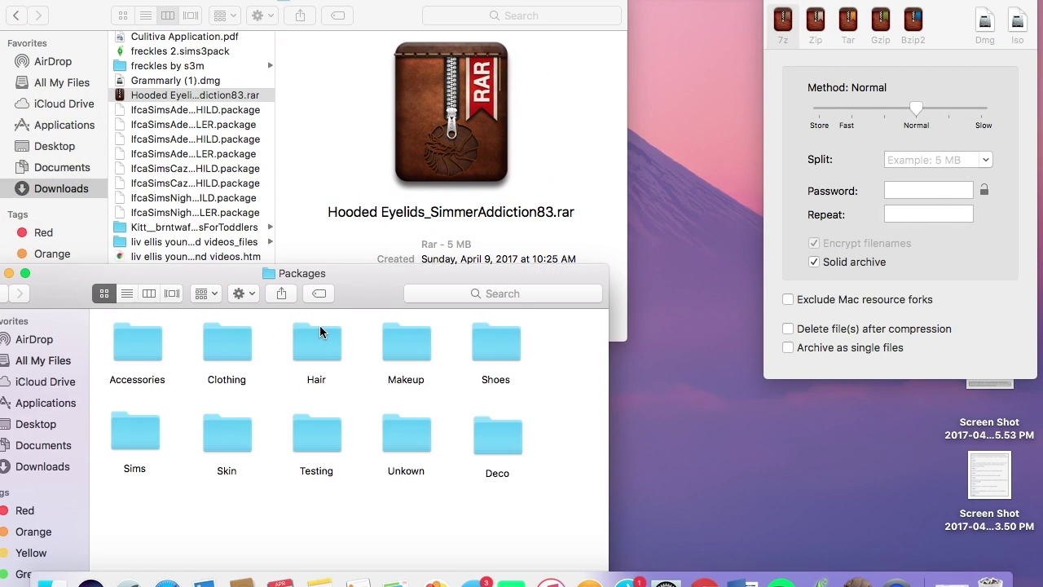
pyautogui.moveTo(364, 302); pyautogui.dragTo(363, 359)
pyautogui.click(363, 258)
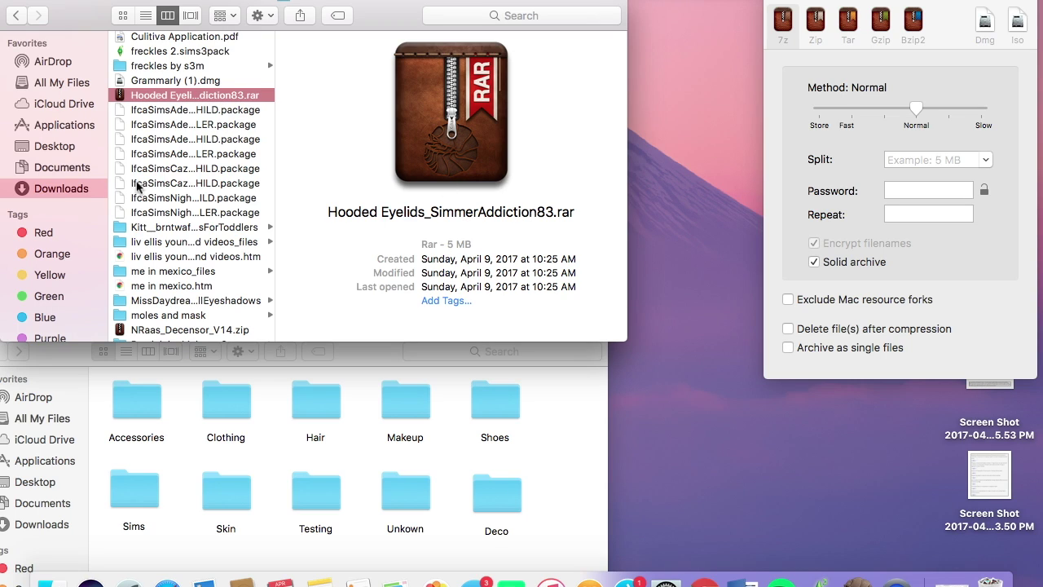
# Examine the downloaded content in Downloads, including NRaas_Decensor_V14.zip, the IfcaSims Nightcrawler child package, the Kitt toddler folder, and the freckles by s3m folder.
pyautogui.scroll(-5, 196, 235)
pyautogui.click(196, 233)
pyautogui.scroll(6, 203, 235)
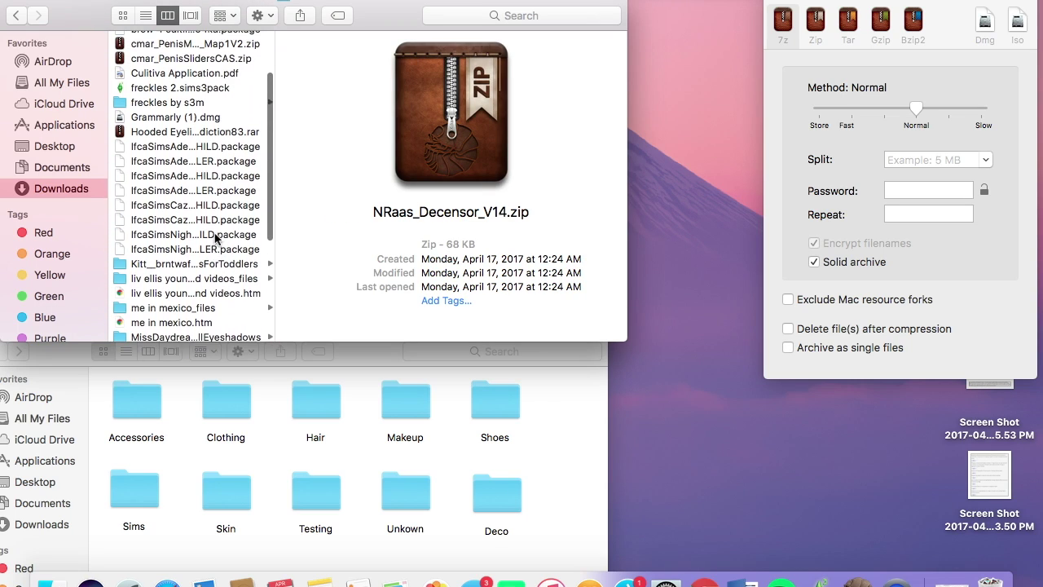
pyautogui.click(216, 240)
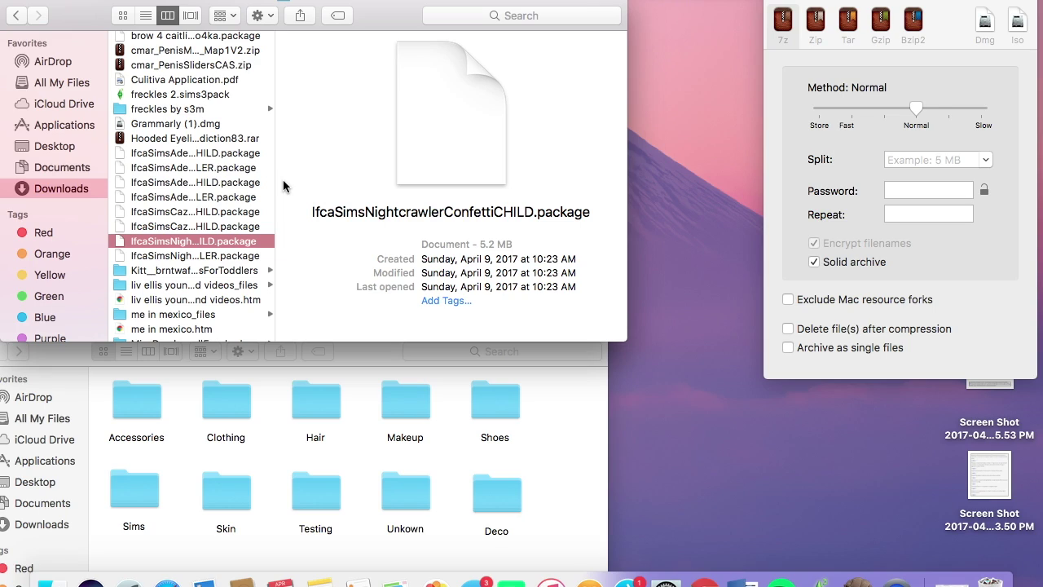
pyautogui.click(244, 286)
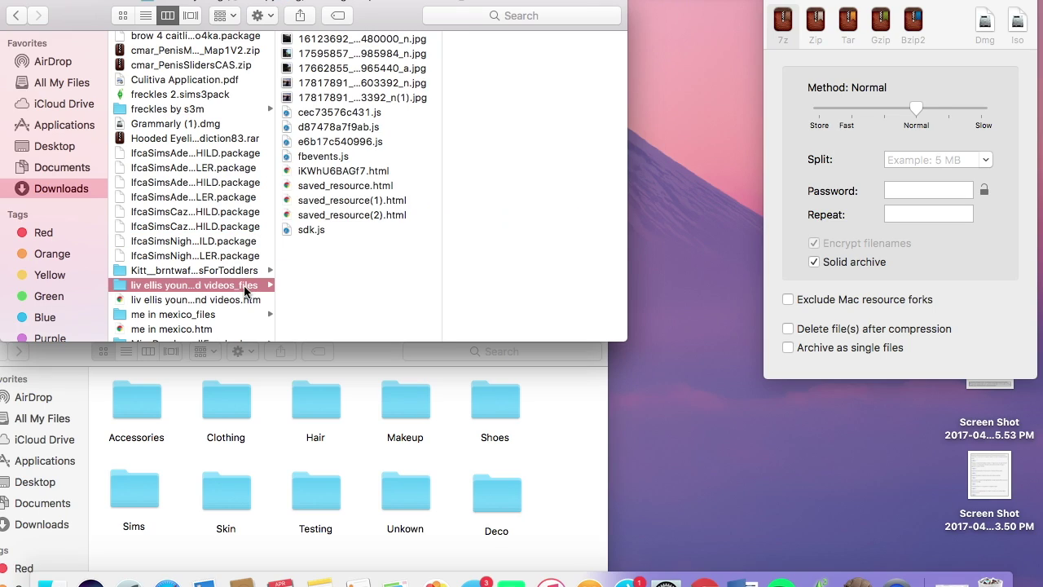
pyautogui.click(244, 277)
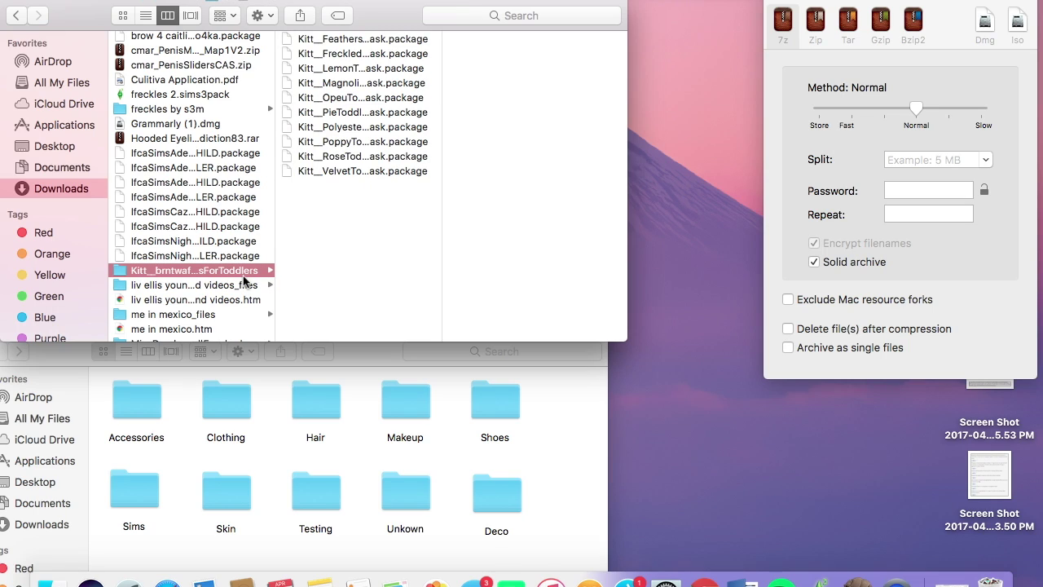
pyautogui.click(198, 110)
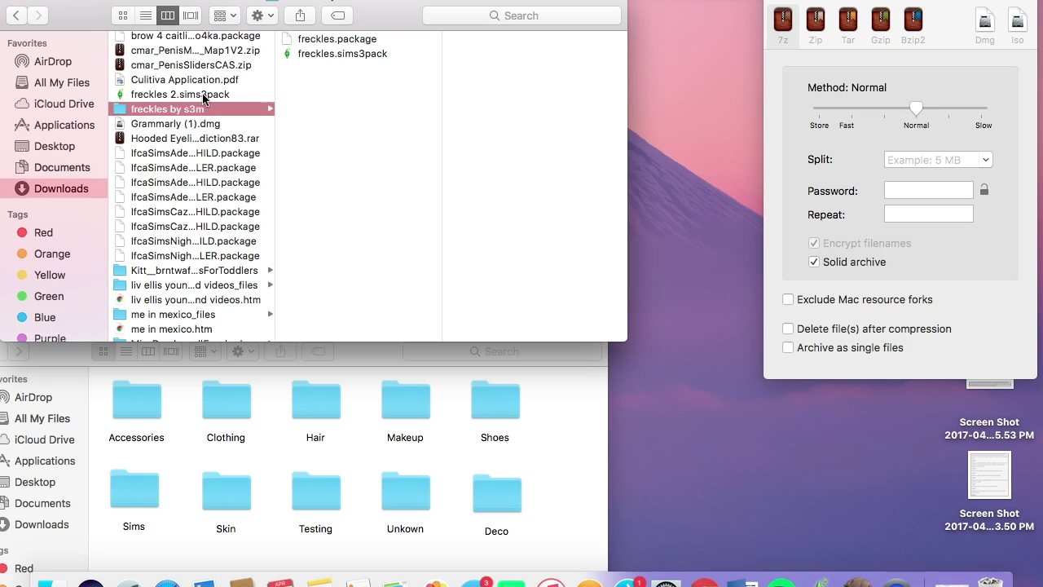
# Compare the download file types using freckles 2.sims3pack, IfcaSimsAdeJenniferTODDLER.package, and Hooded Eyelids_SimmerAddiction83.rar.
pyautogui.moveTo(203, 98); pyautogui.dragTo(966, 448)
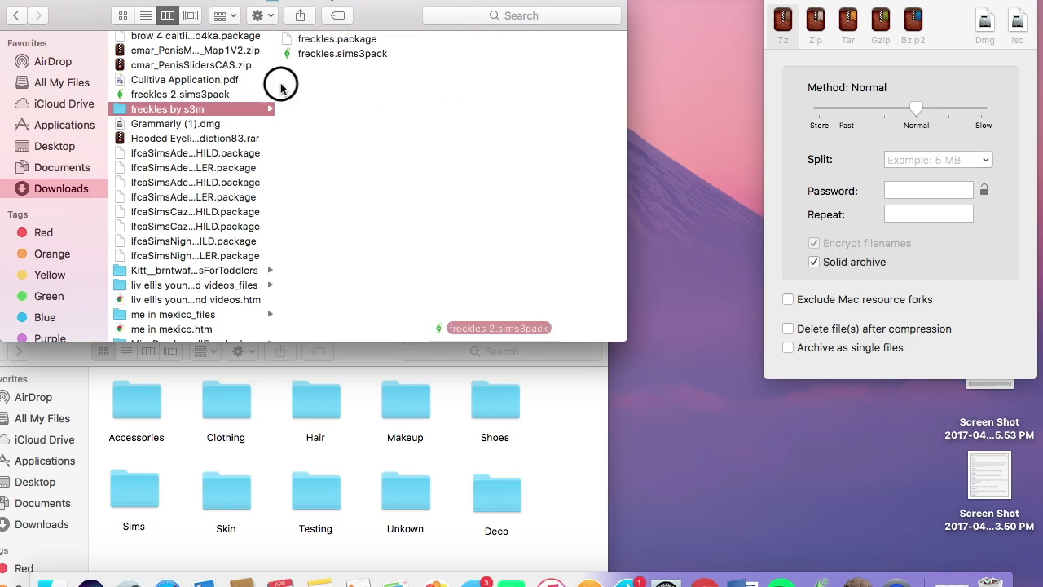
pyautogui.click(218, 169)
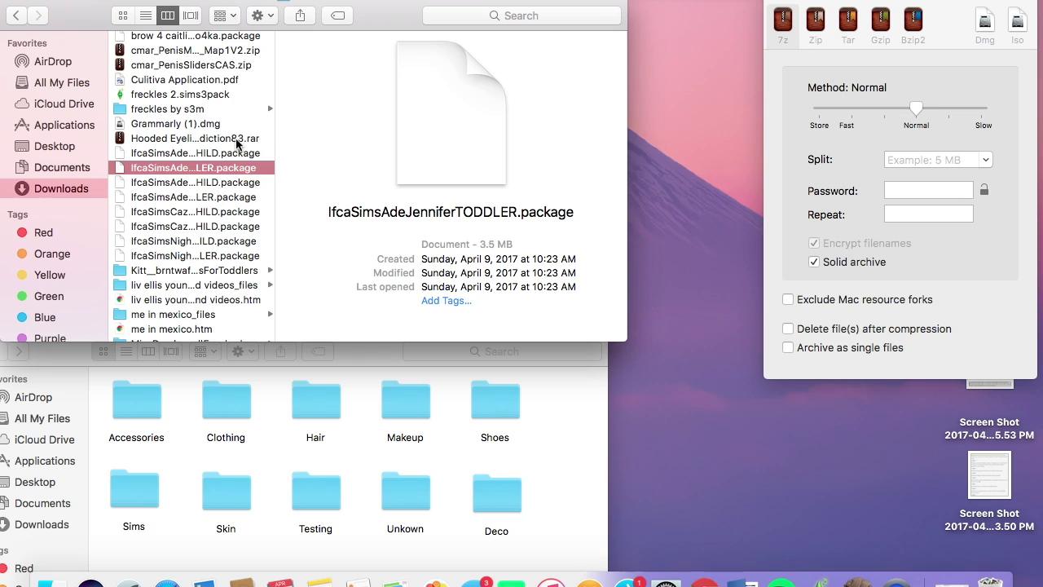
pyautogui.click(235, 140)
pyautogui.moveTo(236, 138)
pyautogui.mouseDown()
pyautogui.moveTo(345, 124)
pyautogui.moveTo(253, 137)
pyautogui.mouseUp()
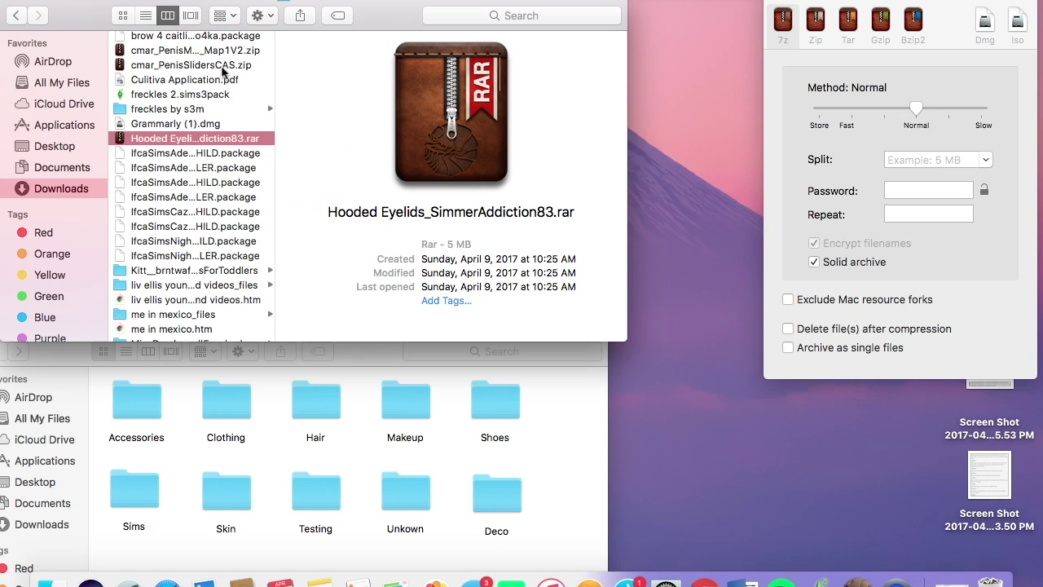
# Compare the file types of cmar_PenisMesh_Map1V2.zip and IfcaSimsAdeJenniferCHILD.package in Downloads.
pyautogui.click(222, 64)
pyautogui.click(223, 51)
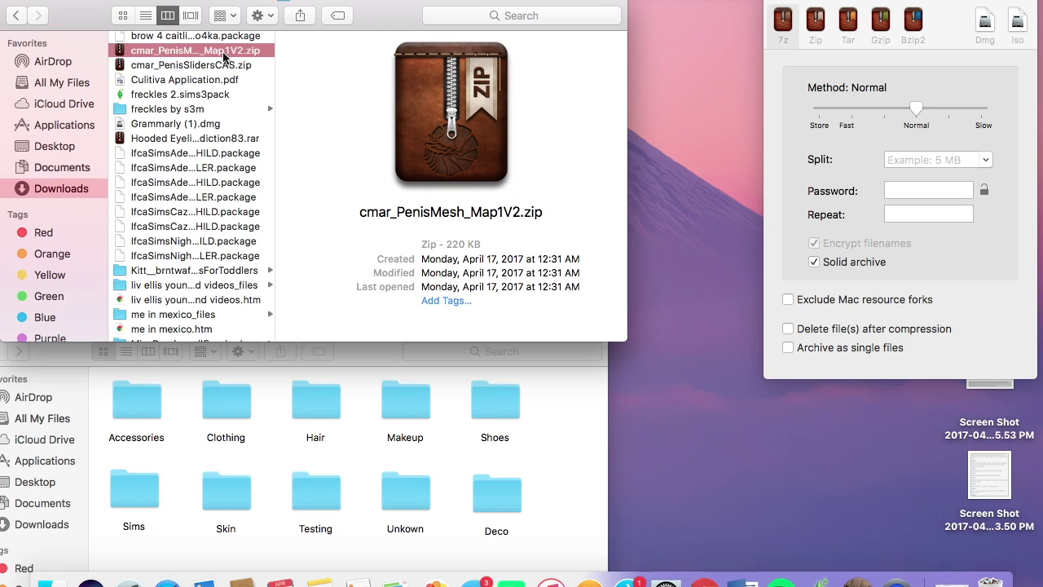
pyautogui.click(200, 154)
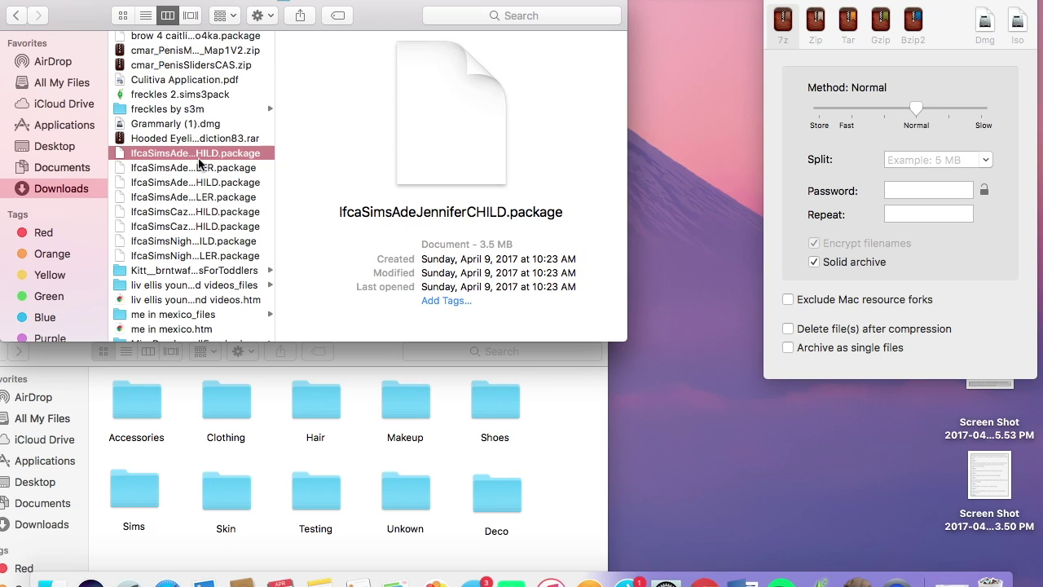
pyautogui.scroll(-2, 198, 163)
pyautogui.scroll(-1, 198, 163)
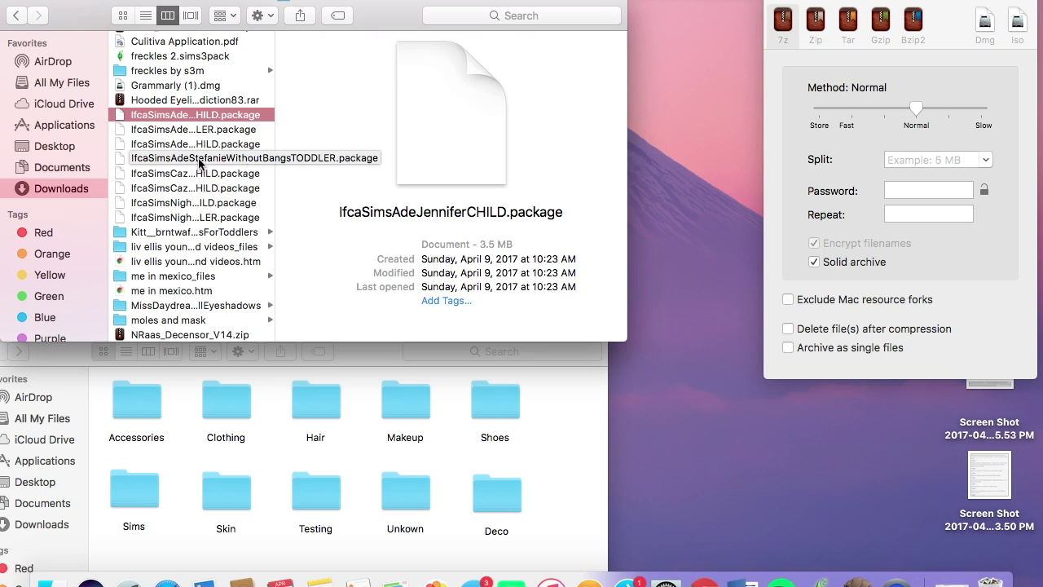
# Extract Hooded Eyelids_SimmerAddiction83.rar from Downloads with the open archive utility.
pyautogui.click(239, 100)
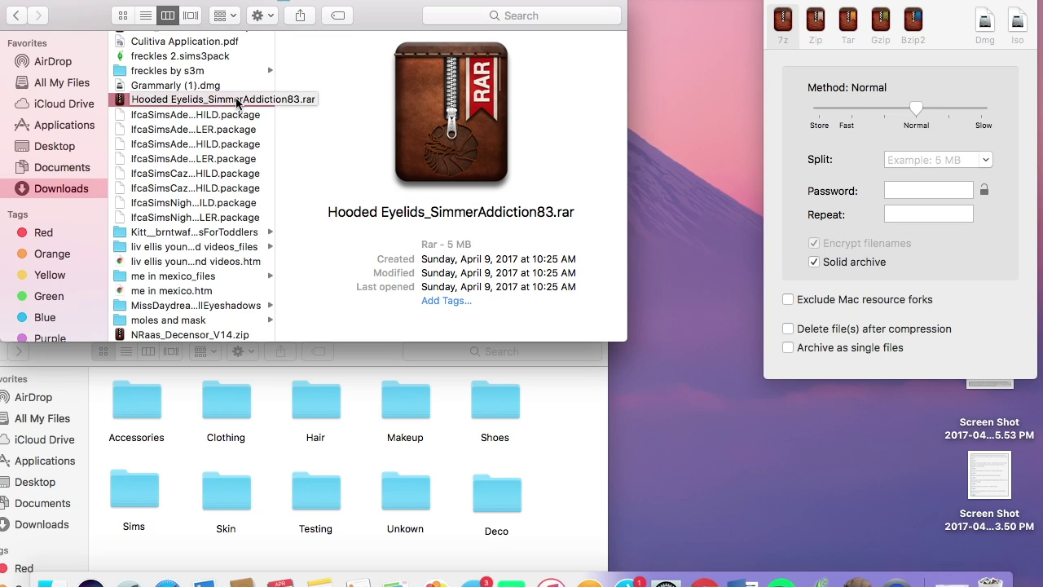
pyautogui.click(237, 101)
pyautogui.moveTo(236, 101); pyautogui.dragTo(875, 208)
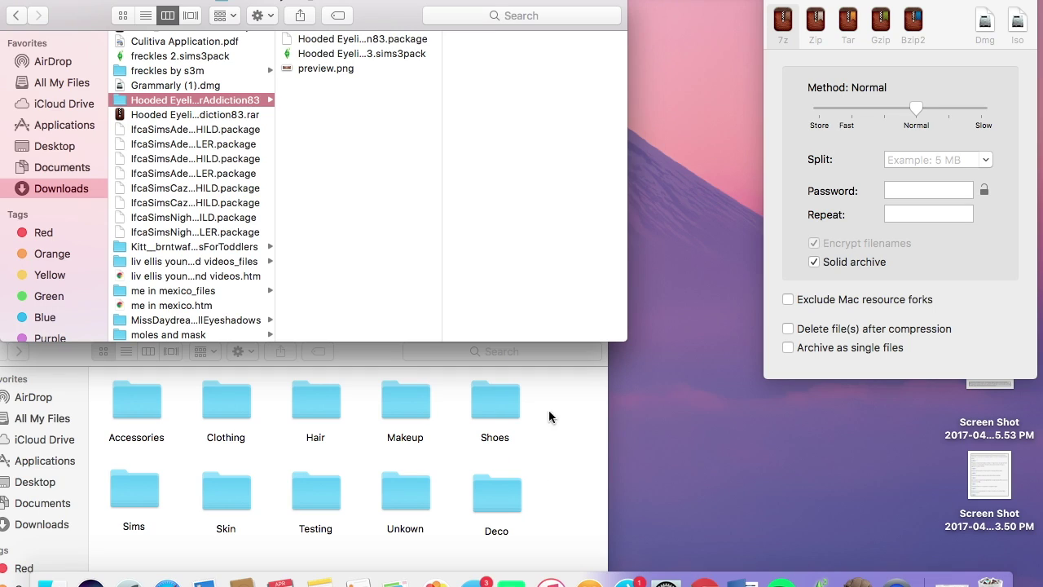
# Move the extracted Hooded Eyelids_SimmerAddiction83 folder into the Testing folder inside Packages and return to the Downloads window.
pyautogui.click(158, 102)
pyautogui.moveTo(158, 102); pyautogui.dragTo(312, 486)
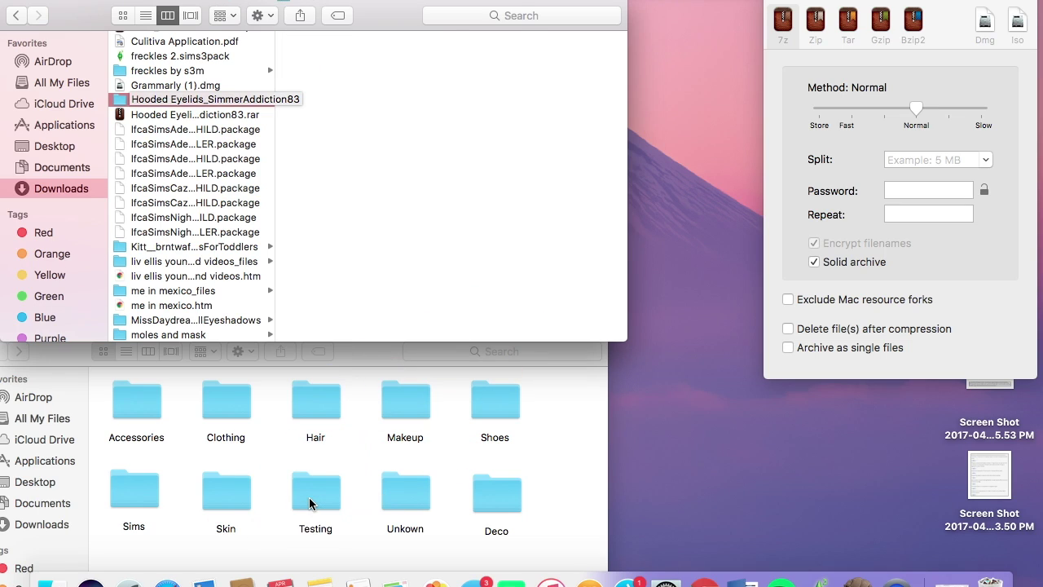
pyautogui.click(303, 473)
pyautogui.click(322, 259)
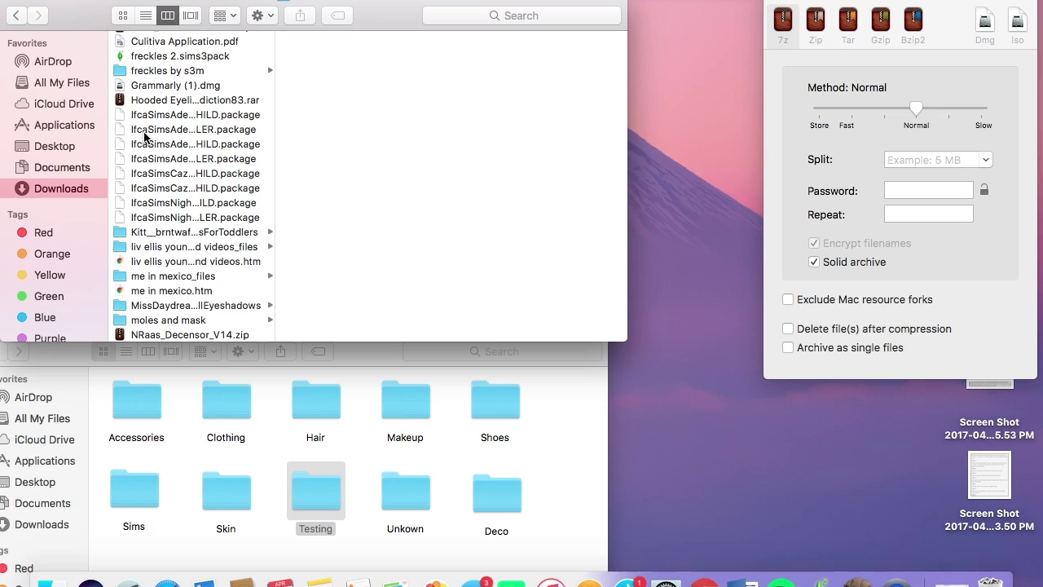
pyautogui.click(577, 456)
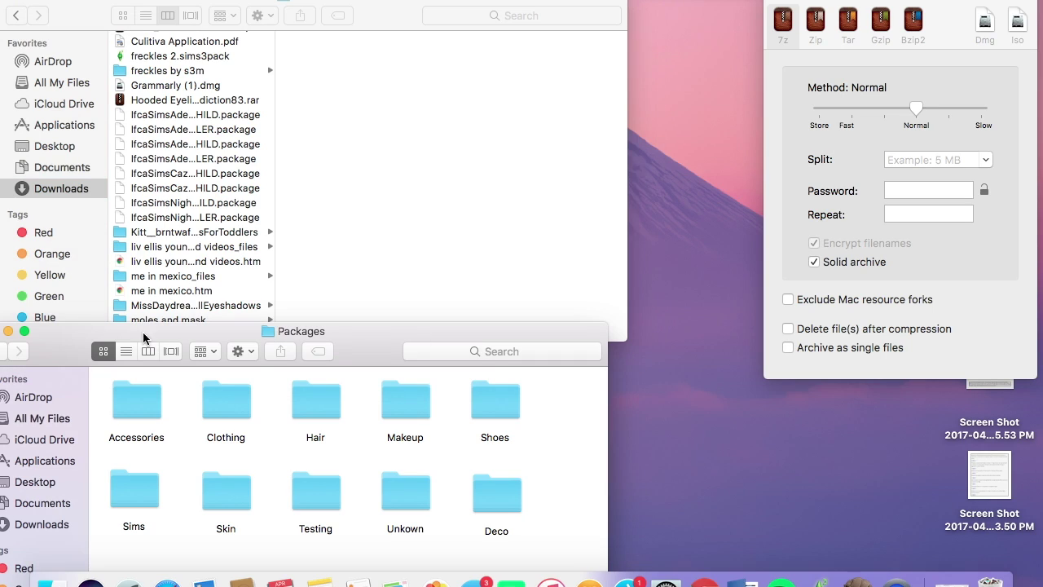
pyautogui.click(347, 223)
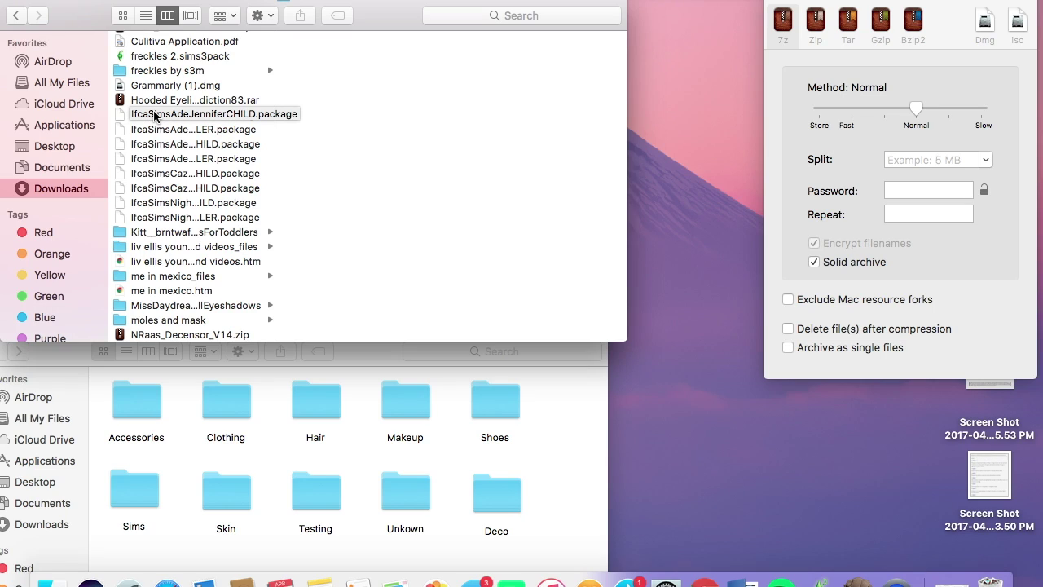
# Move freckles 2.sims3pack from Downloads to the Trash.
pyautogui.scroll(2, 153, 210)
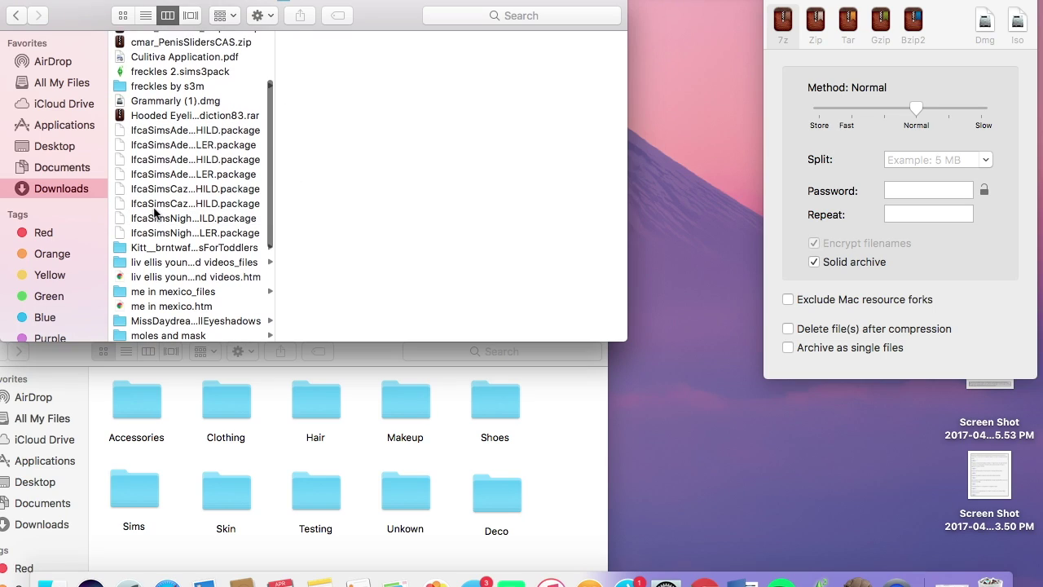
pyautogui.scroll(-1, 154, 213)
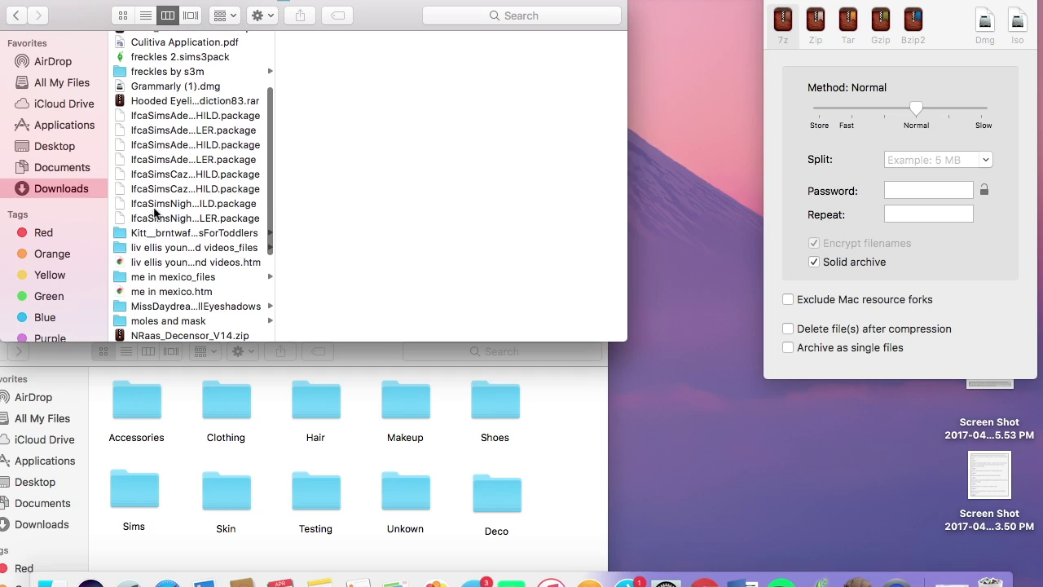
pyautogui.click(212, 61)
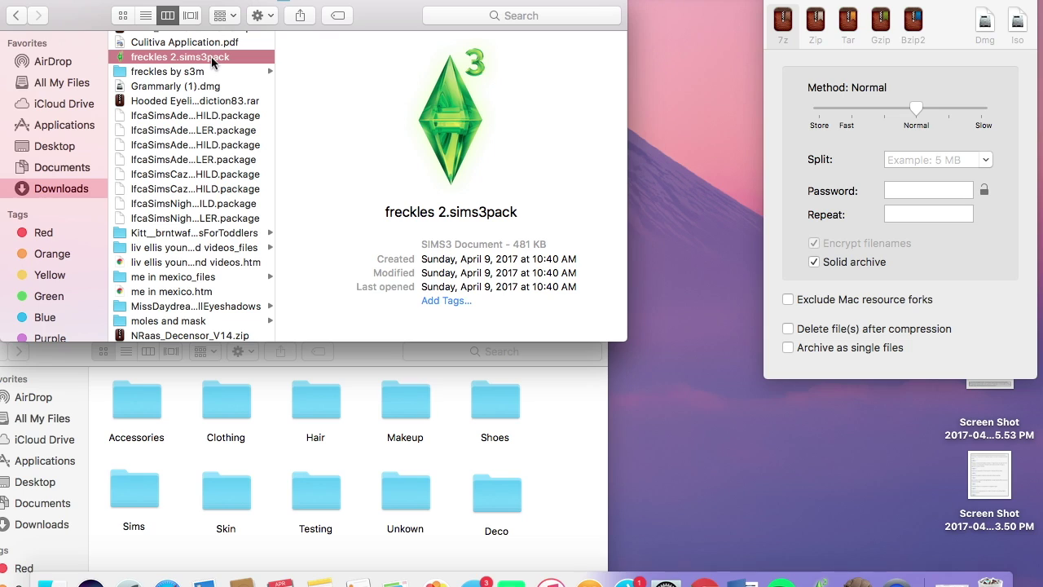
pyautogui.moveTo(212, 61); pyautogui.dragTo(990, 580)
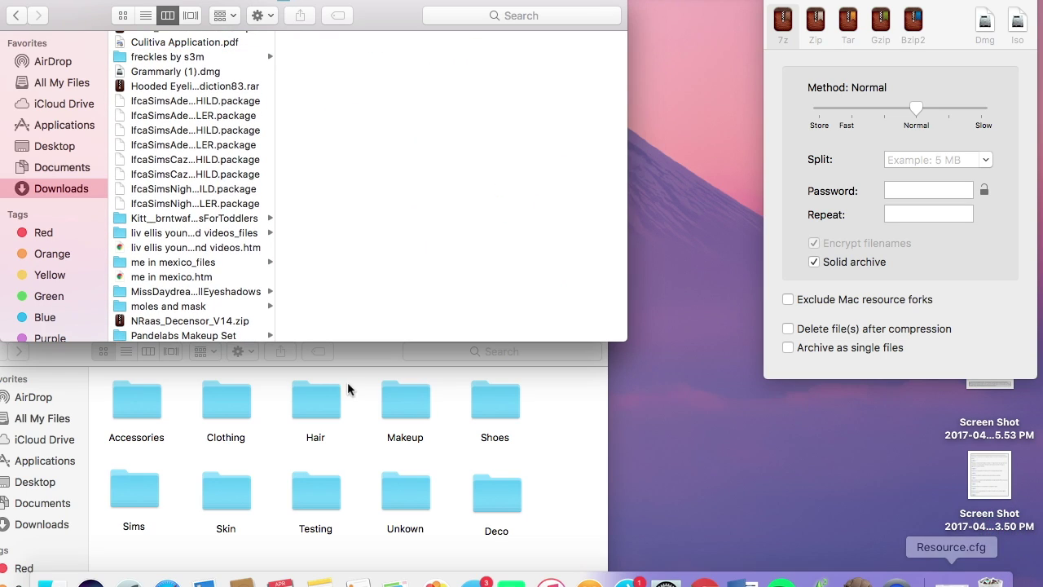
pyautogui.scroll(-8, 214, 235)
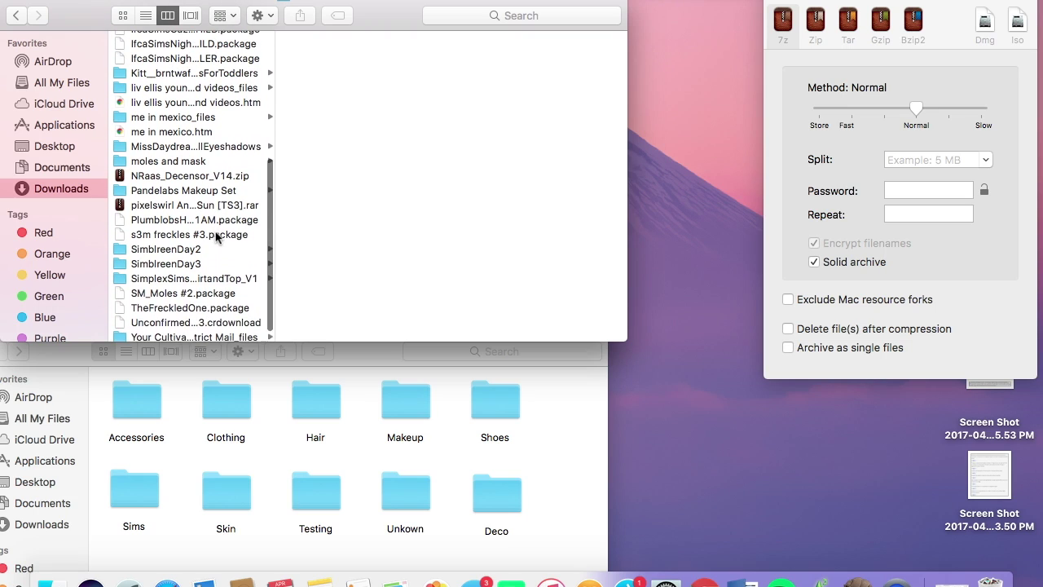
pyautogui.scroll(5, 216, 236)
pyautogui.scroll(-6, 216, 236)
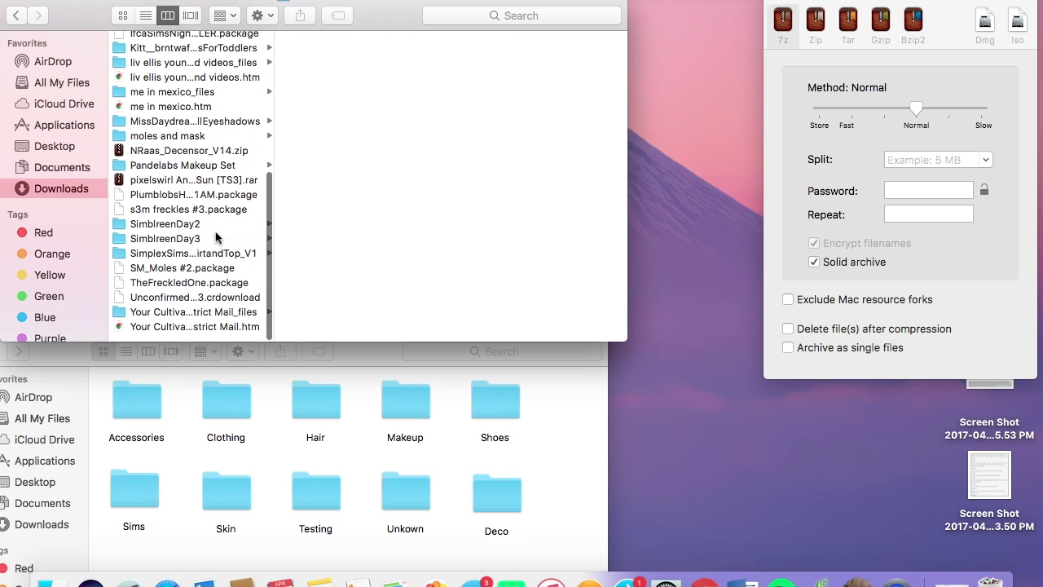
pyautogui.scroll(6, 216, 237)
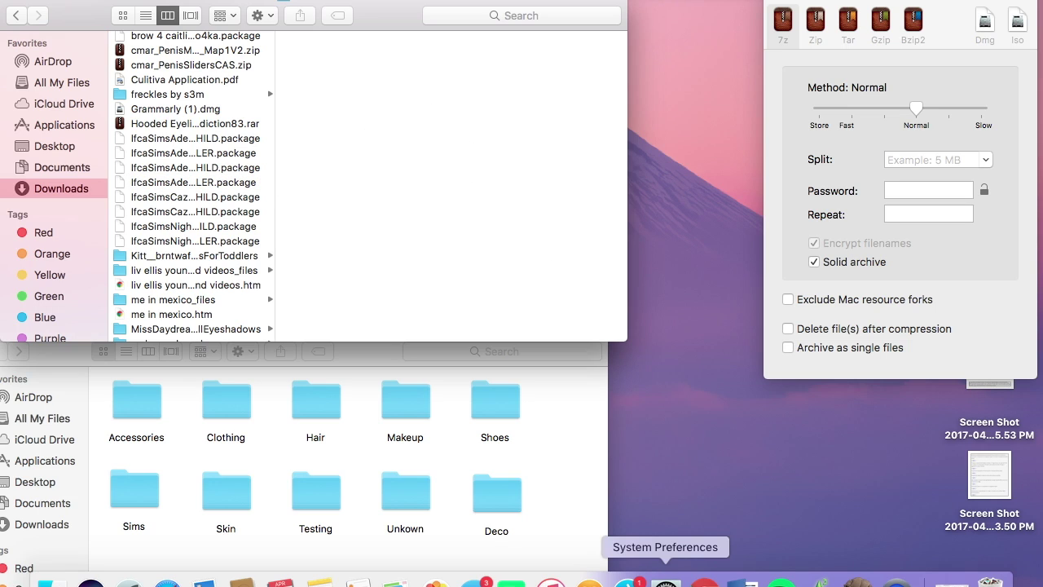
# Switch to the browser, open the Anto Enchantress - Retextured post from the Mai's Sims 3 CC Finds archive, and follow its download link.
pyautogui.click(706, 580)
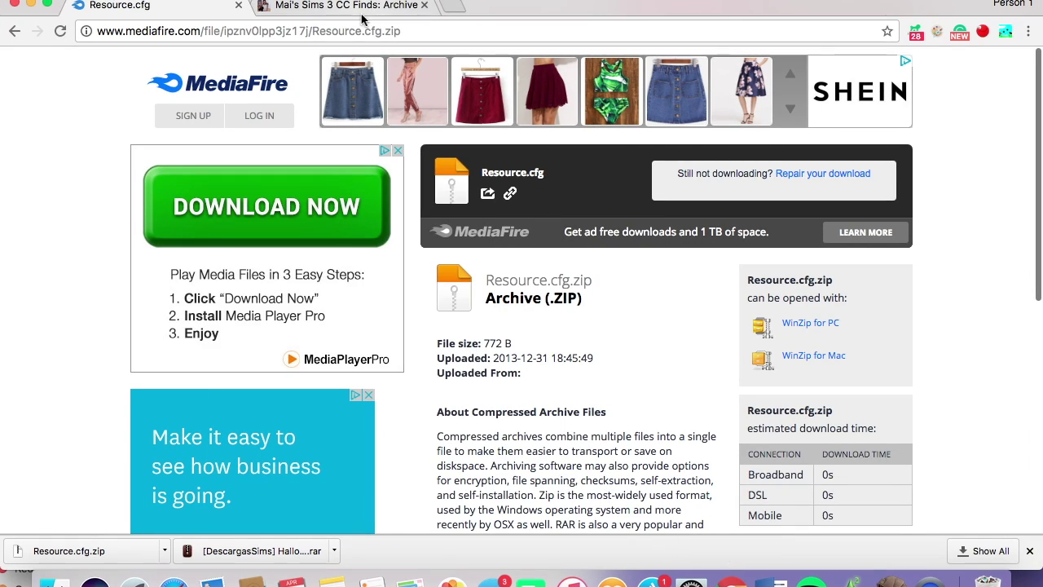
pyautogui.click(358, 7)
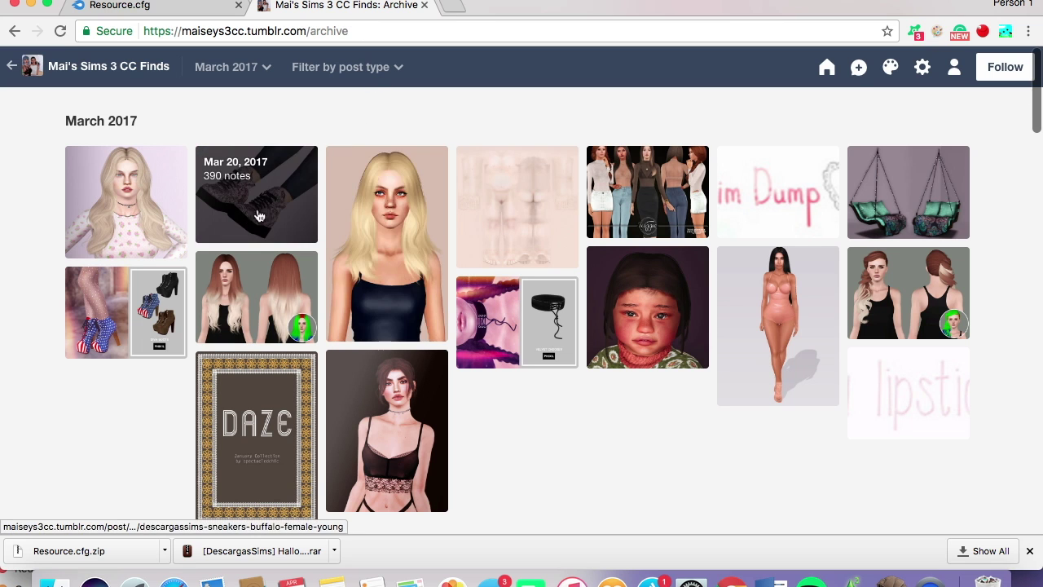
pyautogui.click(137, 230)
pyautogui.scroll(-20, 372, 396)
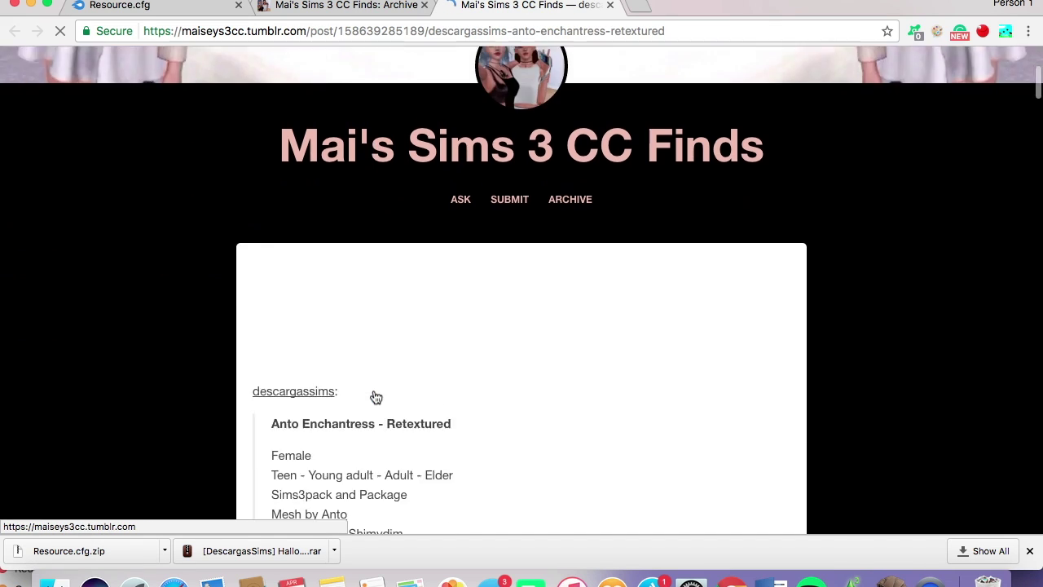
pyautogui.scroll(-15, 344, 395)
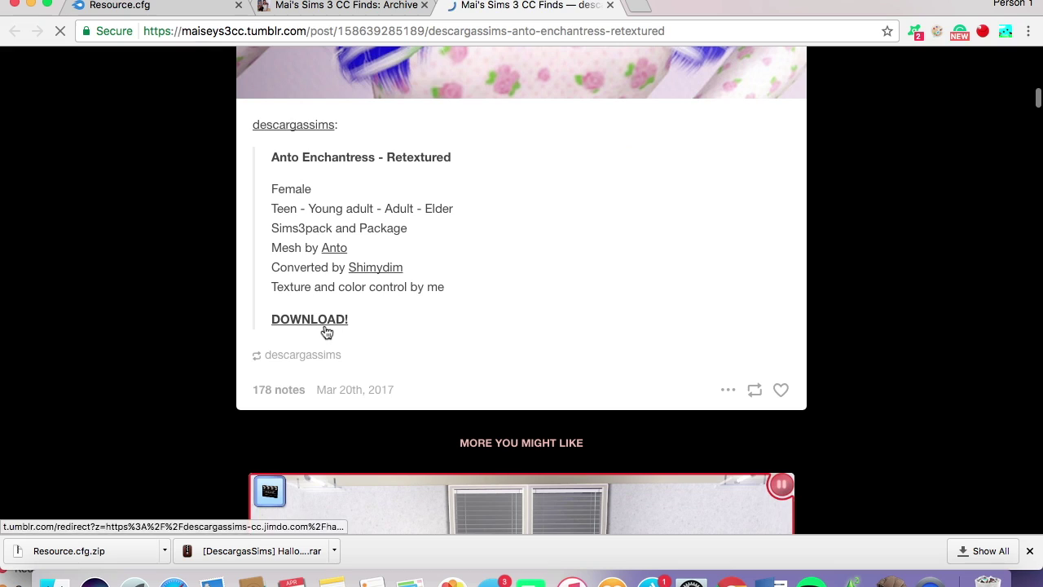
pyautogui.click(326, 331)
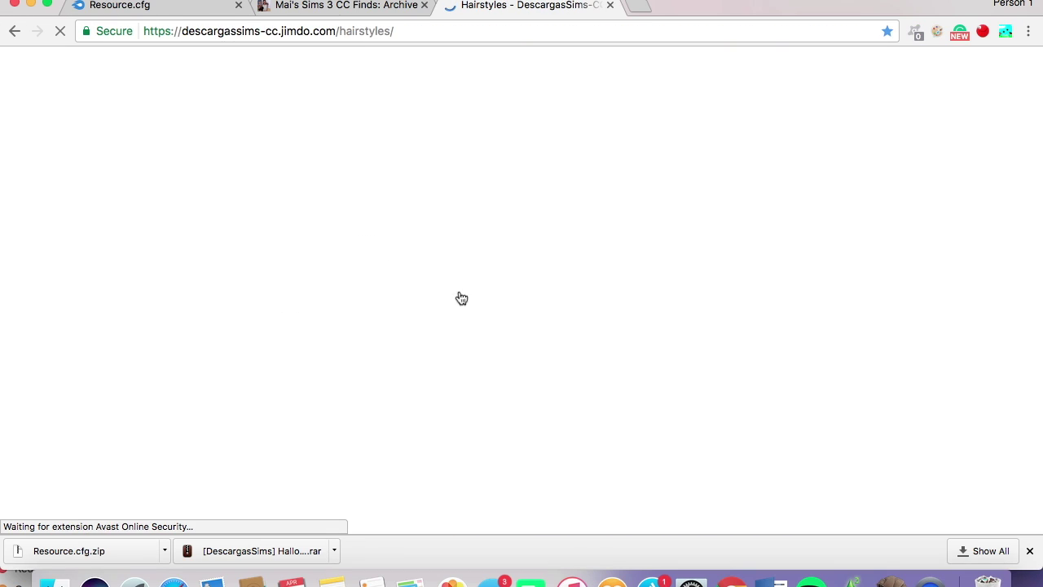
# Download the HallowSims Iris - Retextured archive through its Sim File Share link, skip the adf.ly ad, and close the leftover ad tab.
pyautogui.scroll(-5, 510, 342)
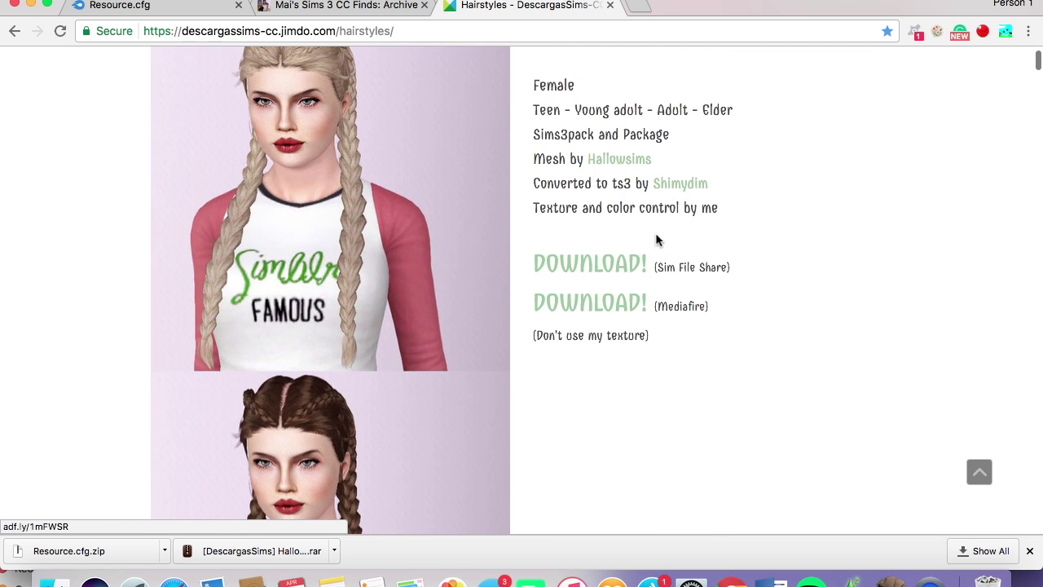
pyautogui.click(624, 308)
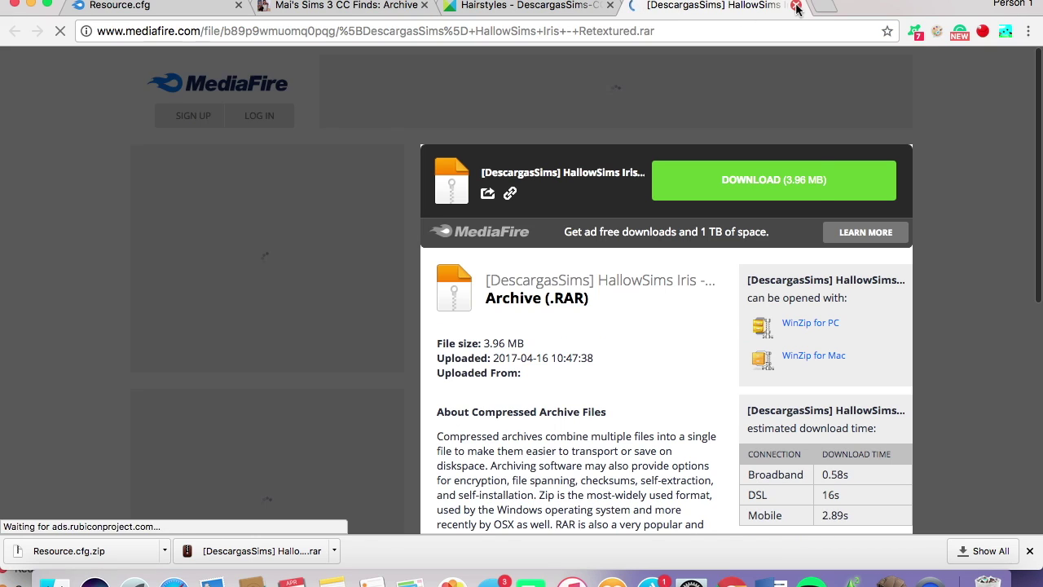
pyautogui.click(796, 7)
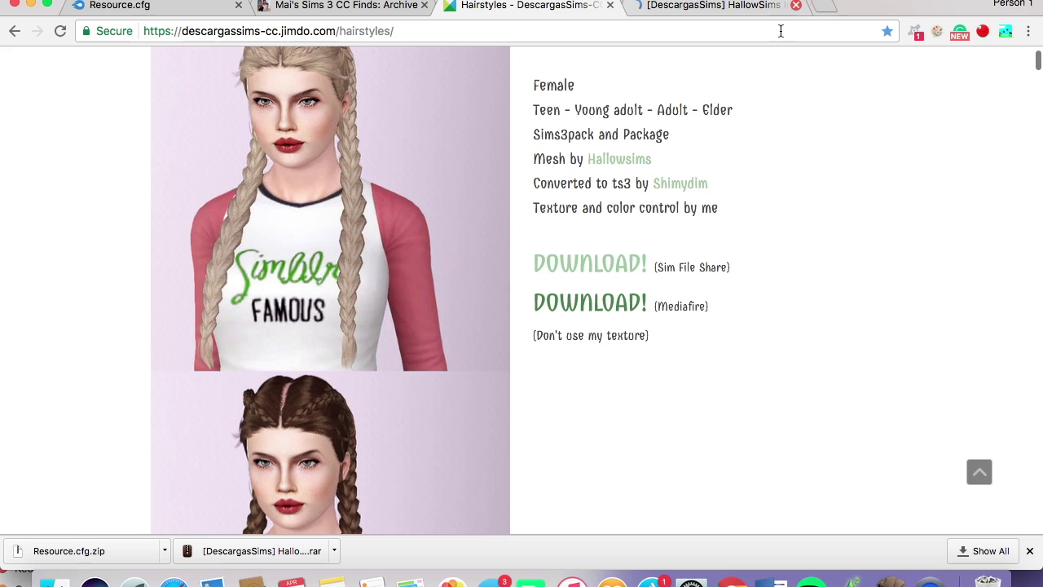
pyautogui.click(618, 262)
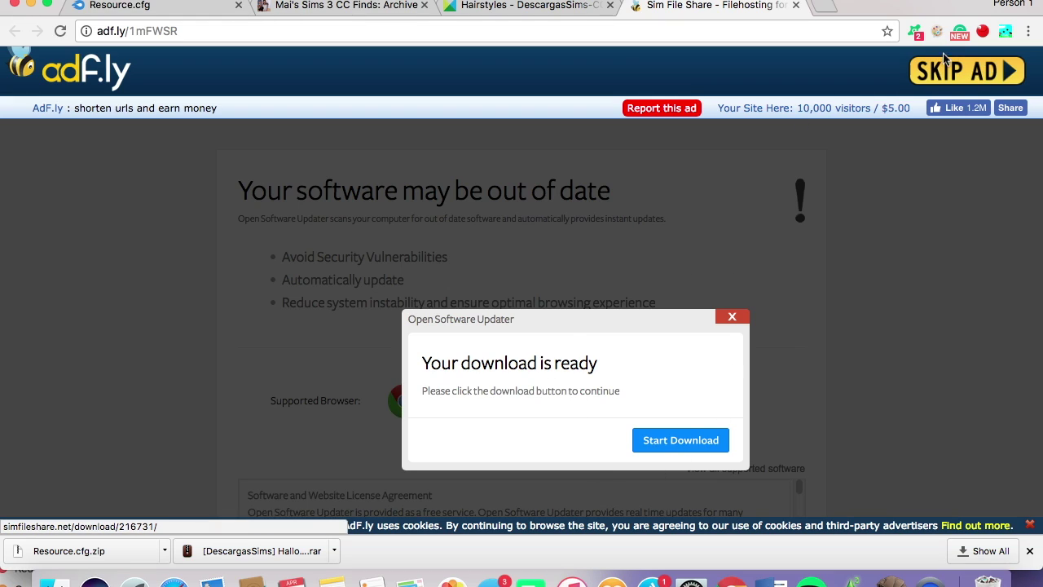
pyautogui.click(964, 72)
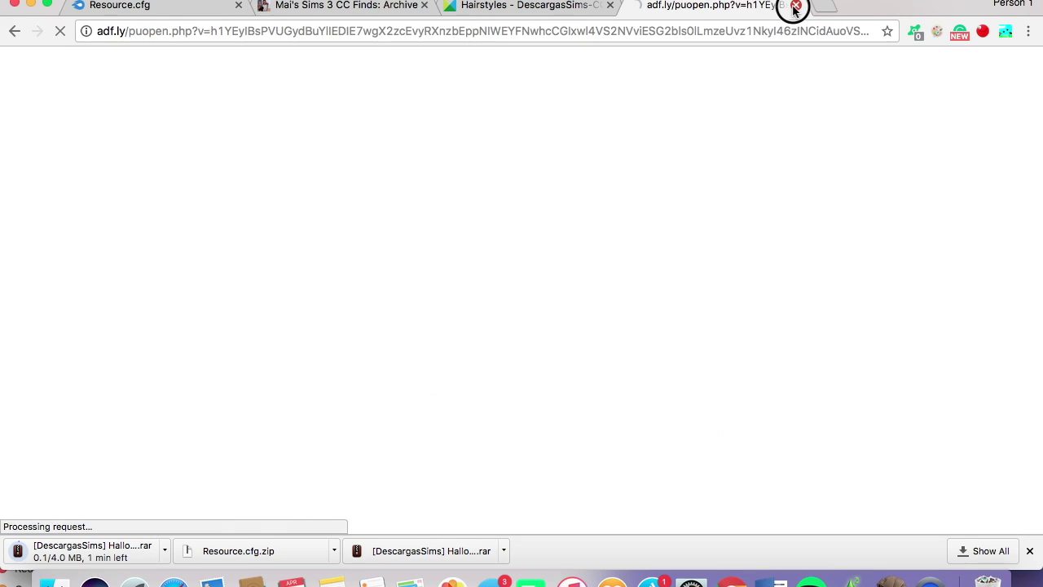
pyautogui.click(796, 7)
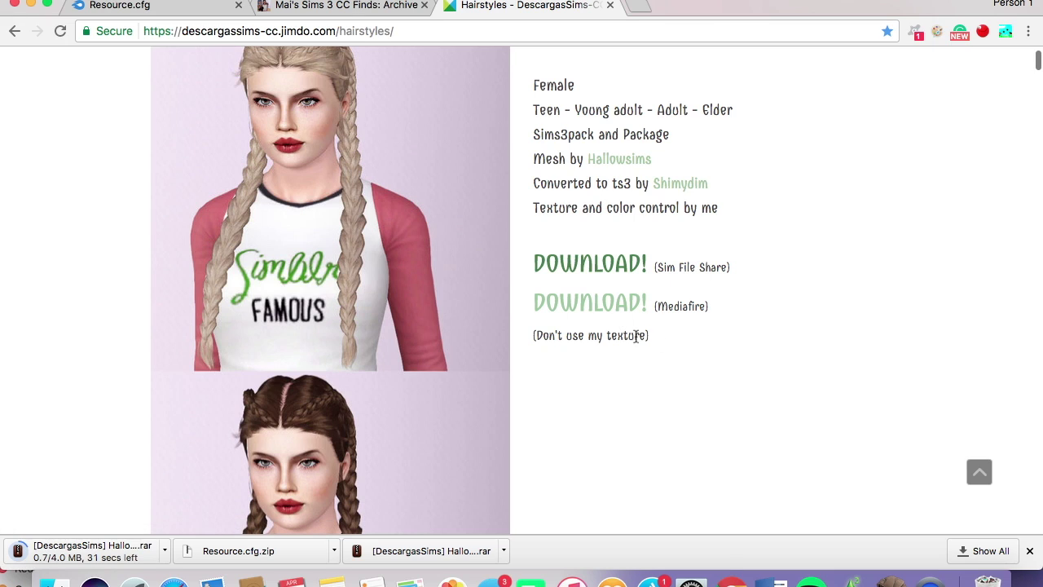
# Hide the browser's downloads bar, close the Hairstyles page, and minimize the browser to return to Finder.
pyautogui.click(1030, 551)
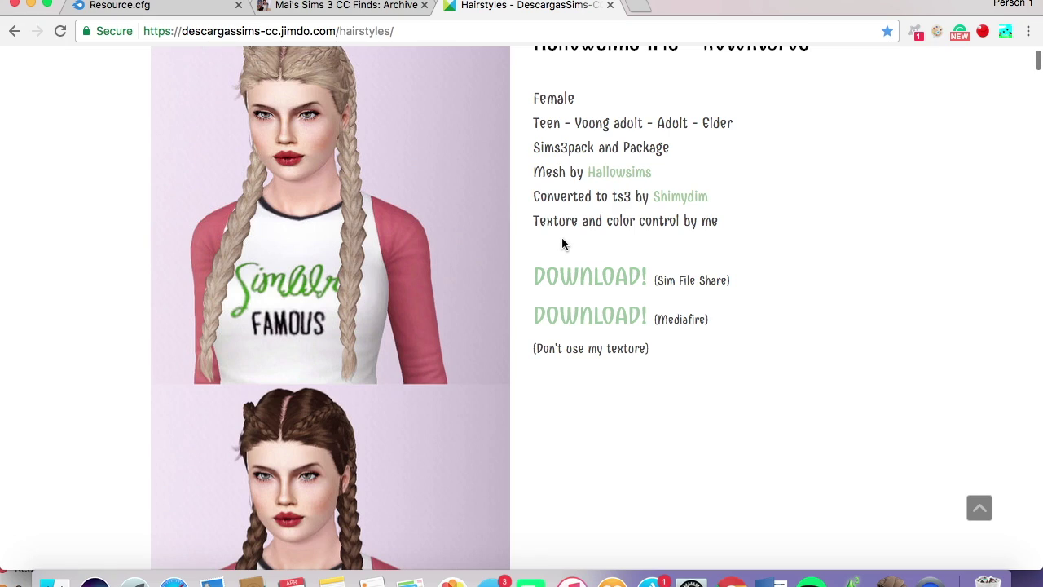
pyautogui.click(609, 5)
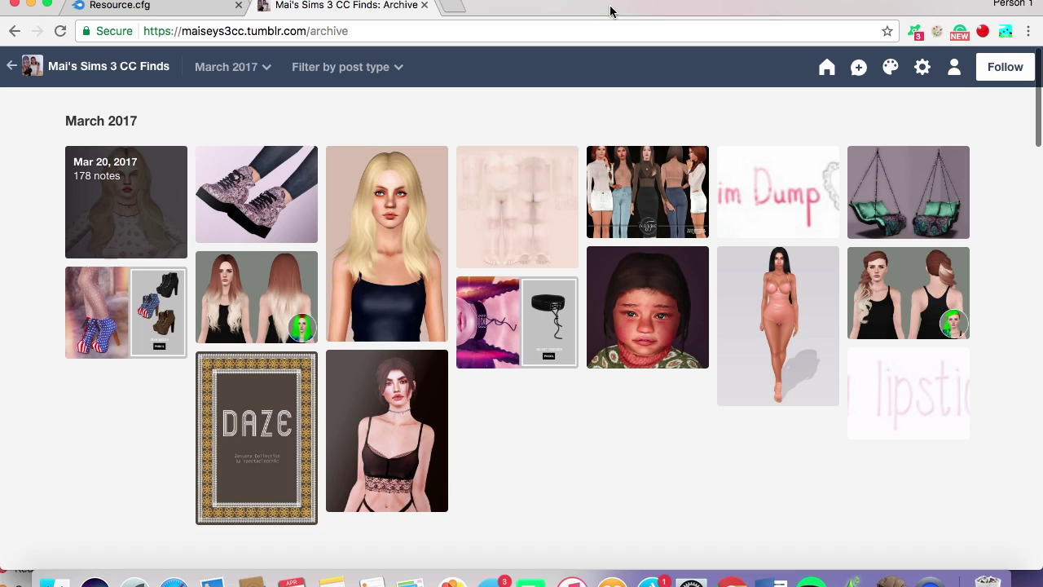
pyautogui.click(218, 7)
pyautogui.click(289, 7)
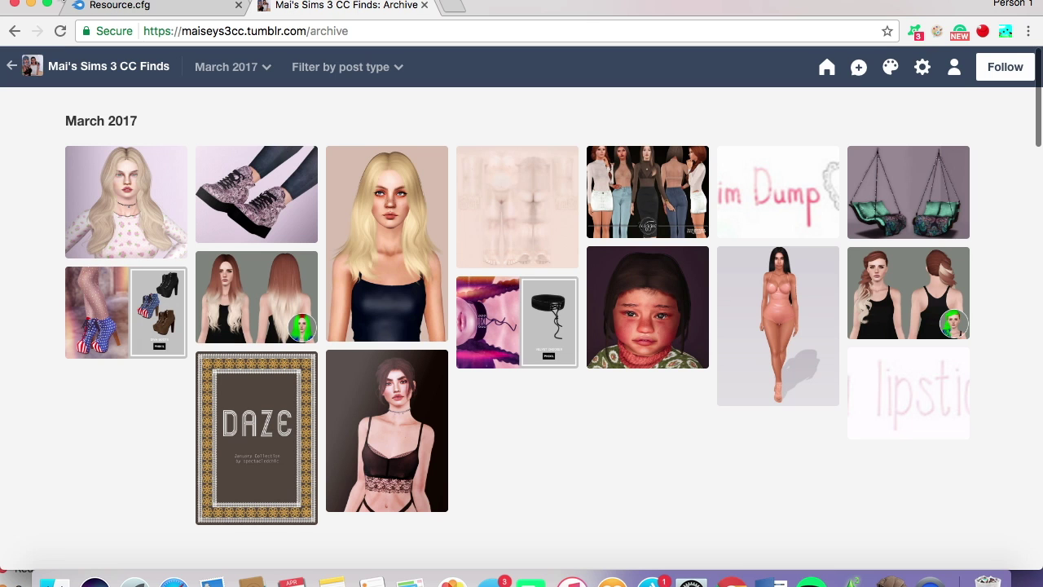
pyautogui.click(31, 5)
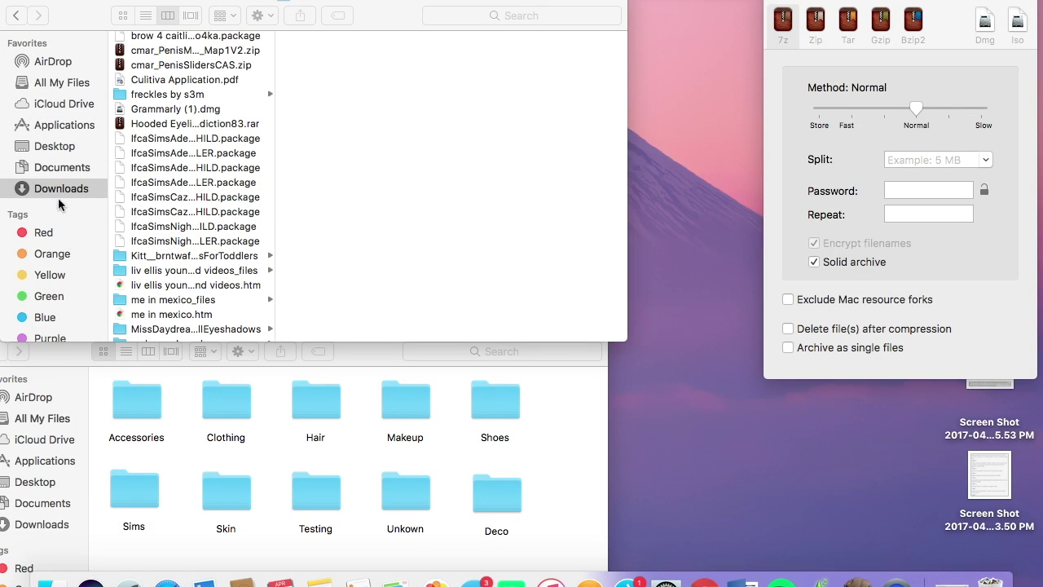
# Open the Mods folder under Documents, Electronic Arts, The Sims 3, and select its Packages folder.
pyautogui.click(63, 168)
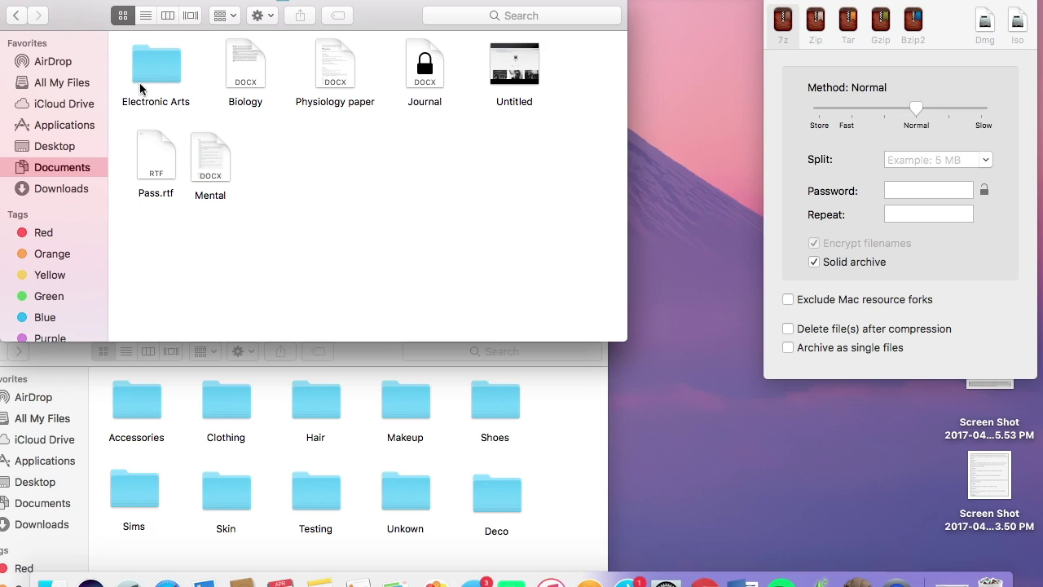
pyautogui.doubleClick(157, 76)
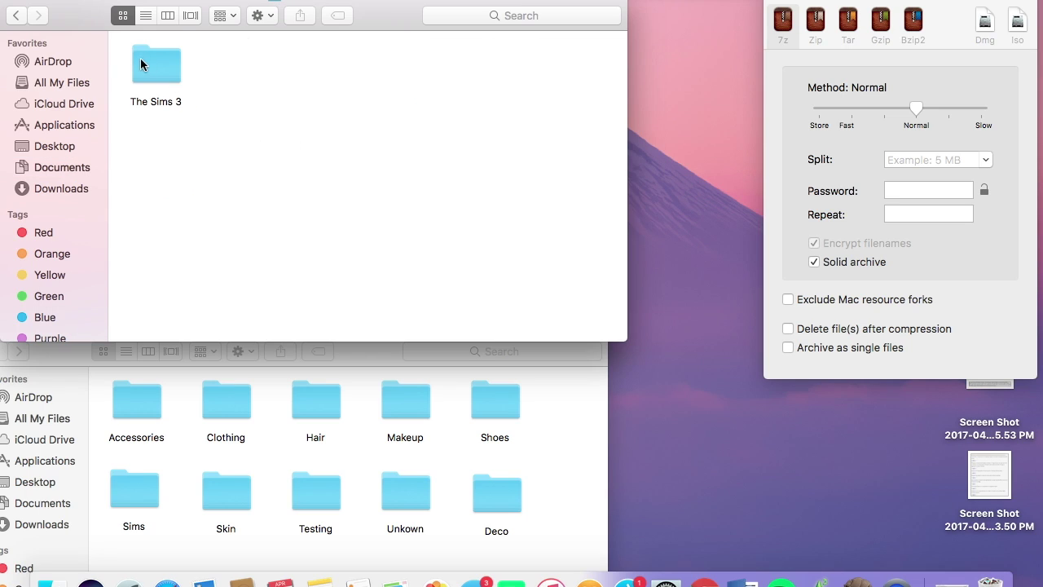
pyautogui.doubleClick(143, 67)
pyautogui.doubleClick(515, 281)
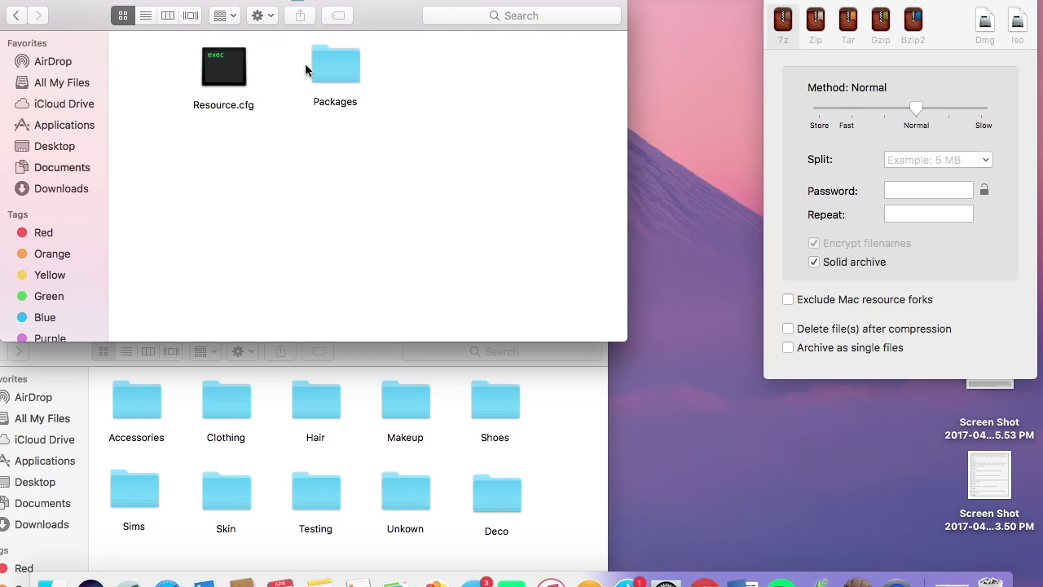
pyautogui.click(343, 65)
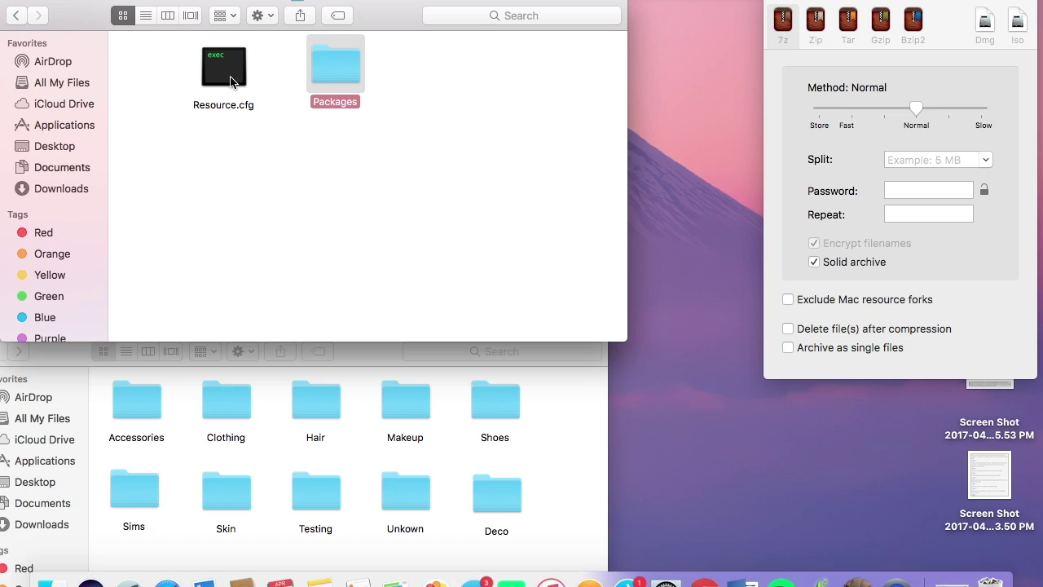
# Open the Packages folder to check its category subfolders, and clear both Packages windows off the desktop.
pyautogui.doubleClick(325, 60)
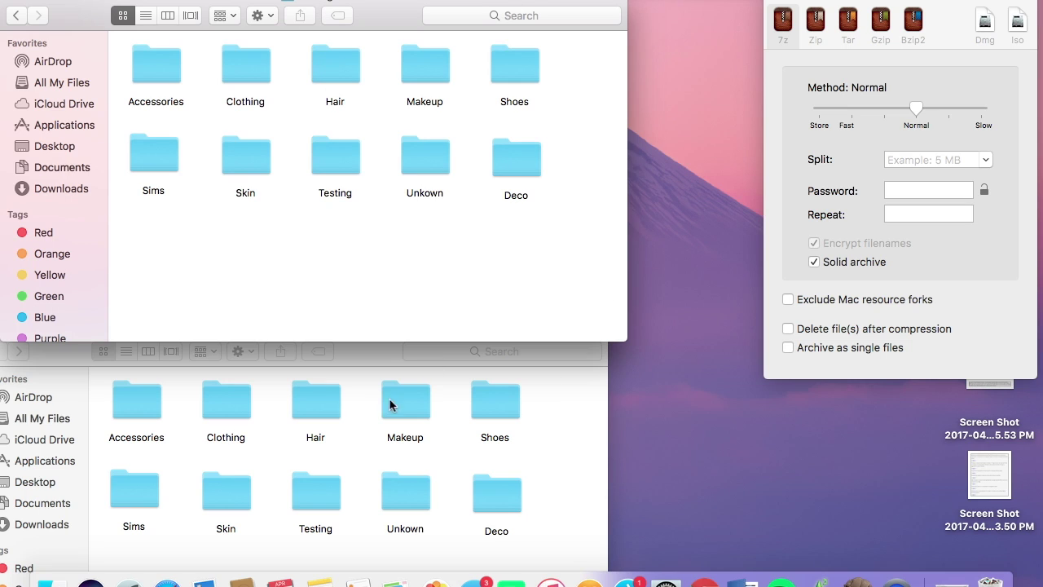
pyautogui.press('super+w')
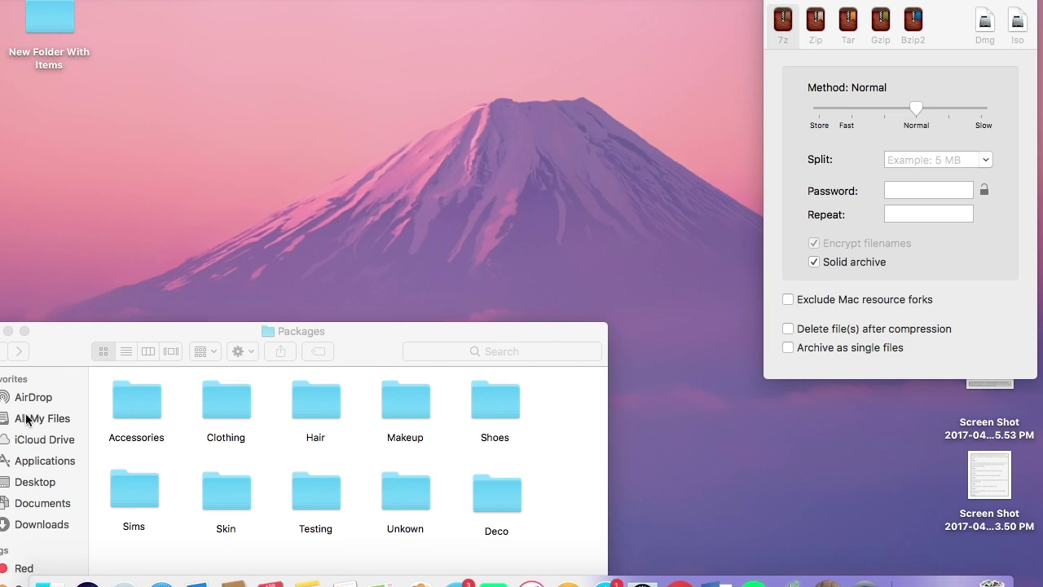
pyautogui.click(18, 330)
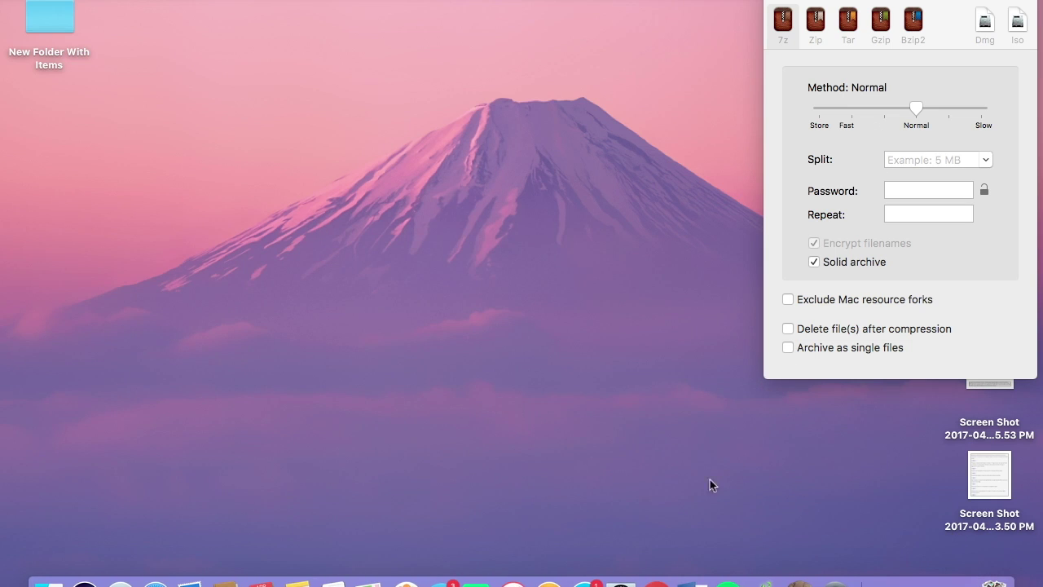
# Switch to the browser and go from the archive to the main page of the Mai's Sims 3 CC Finds blog.
pyautogui.click(658, 582)
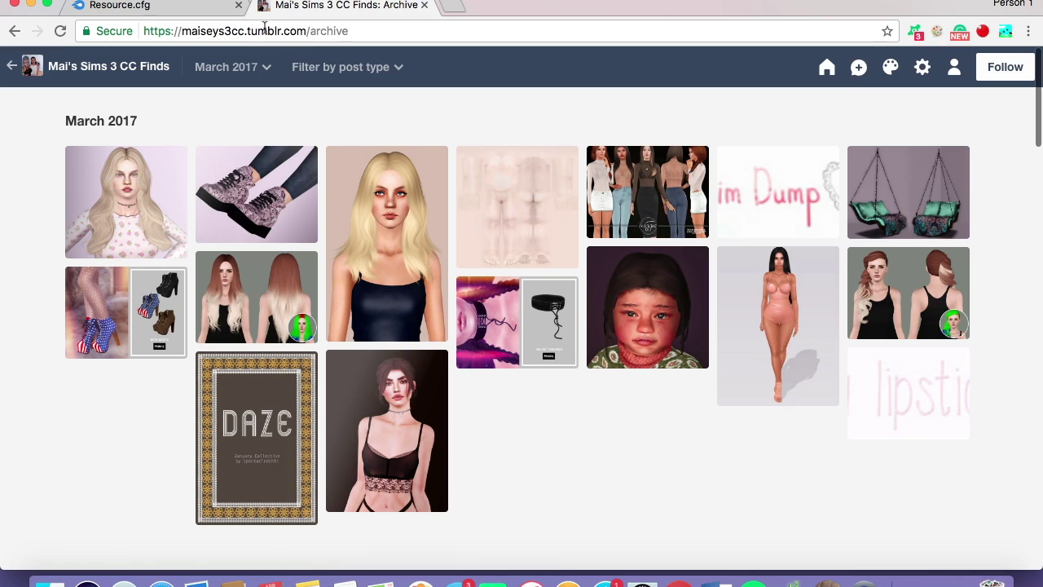
pyautogui.click(13, 67)
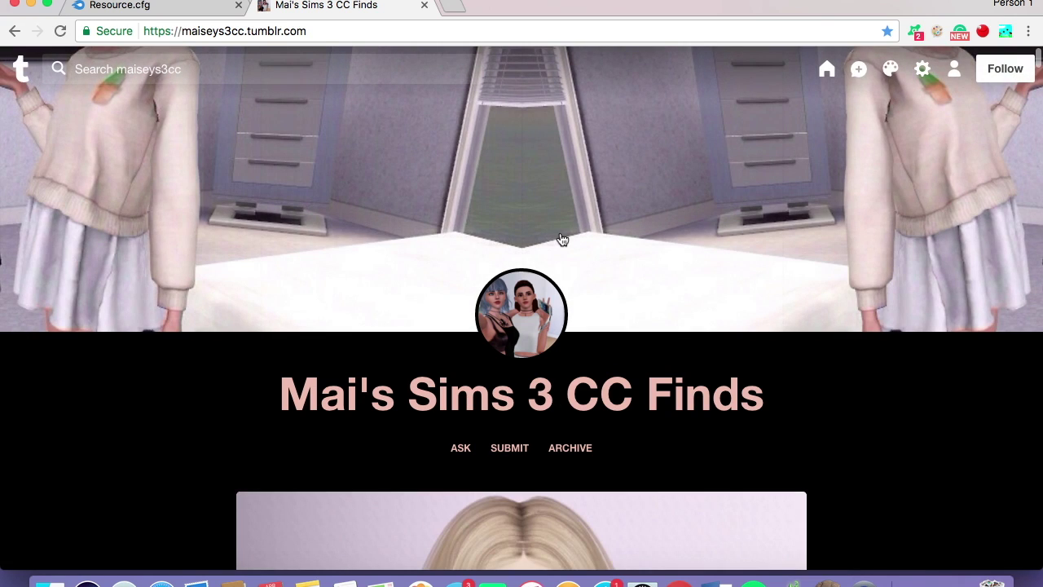
# View the sims 3 bookmarks folder in a new tab, and close that tab to return to the Mai's Sims 3 CC Finds blog.
pyautogui.click(453, 11)
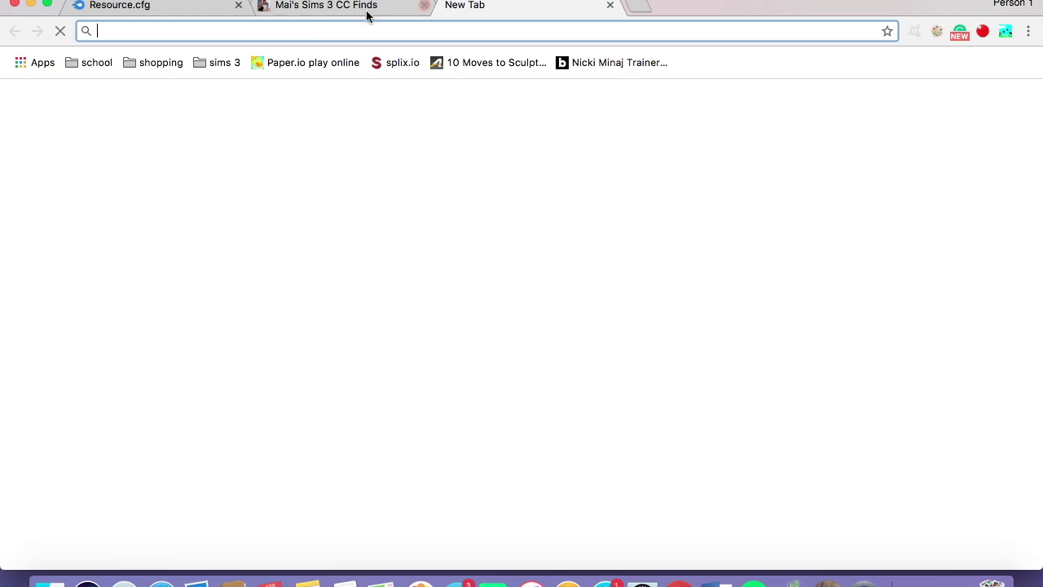
pyautogui.click(222, 62)
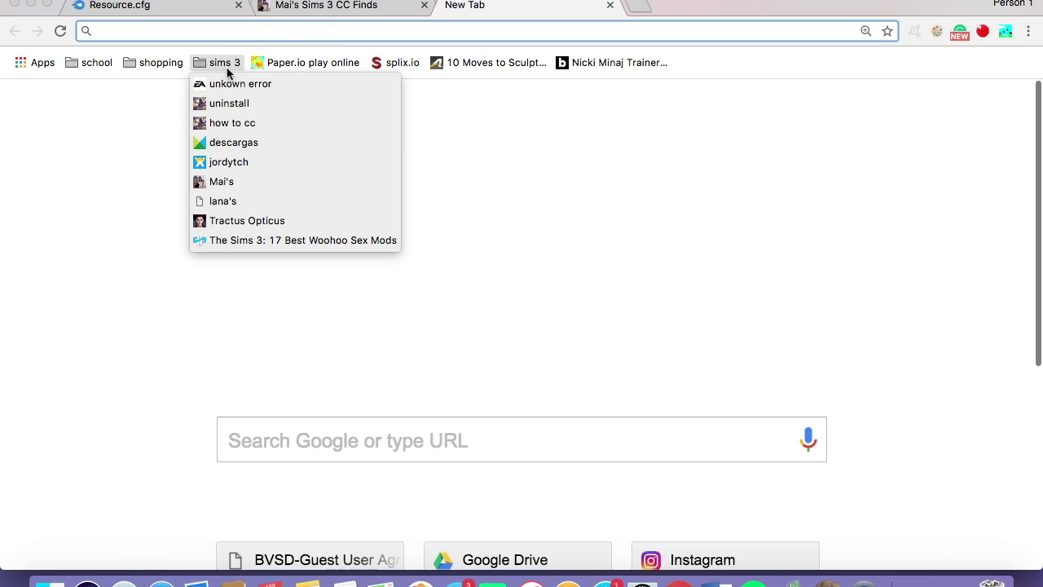
pyautogui.click(224, 65)
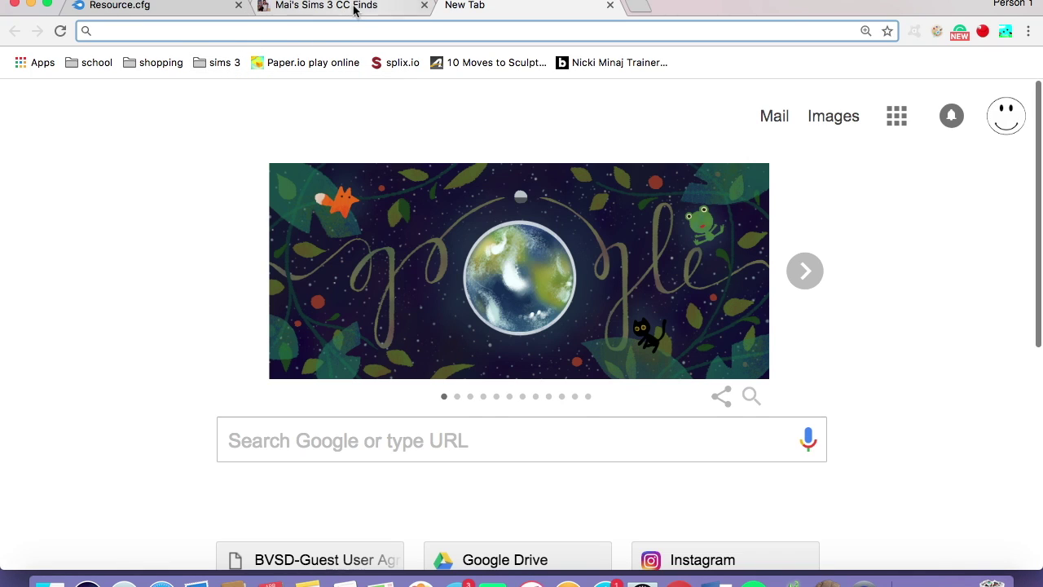
pyautogui.click(353, 10)
pyautogui.click(609, 6)
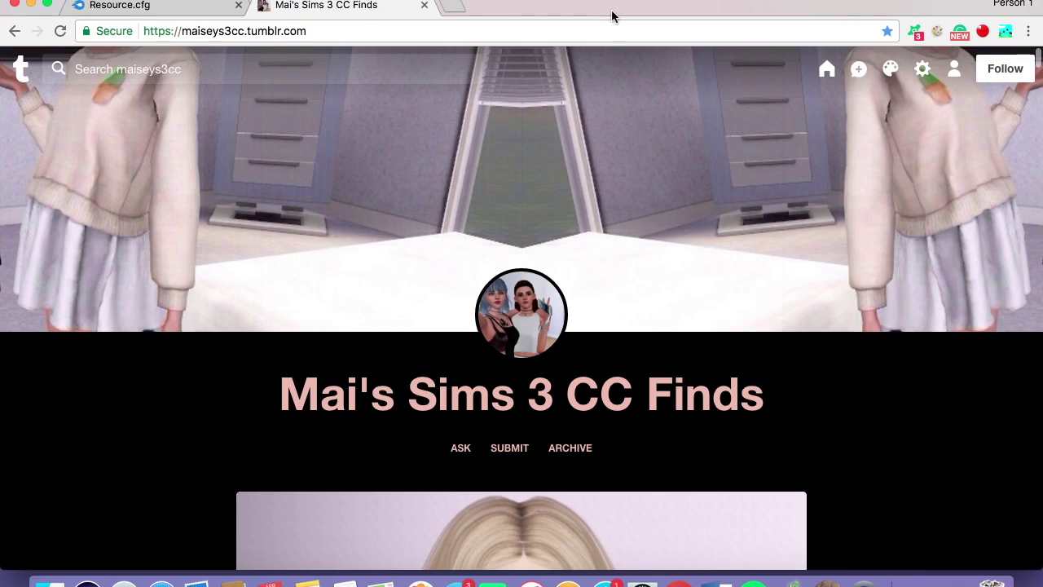